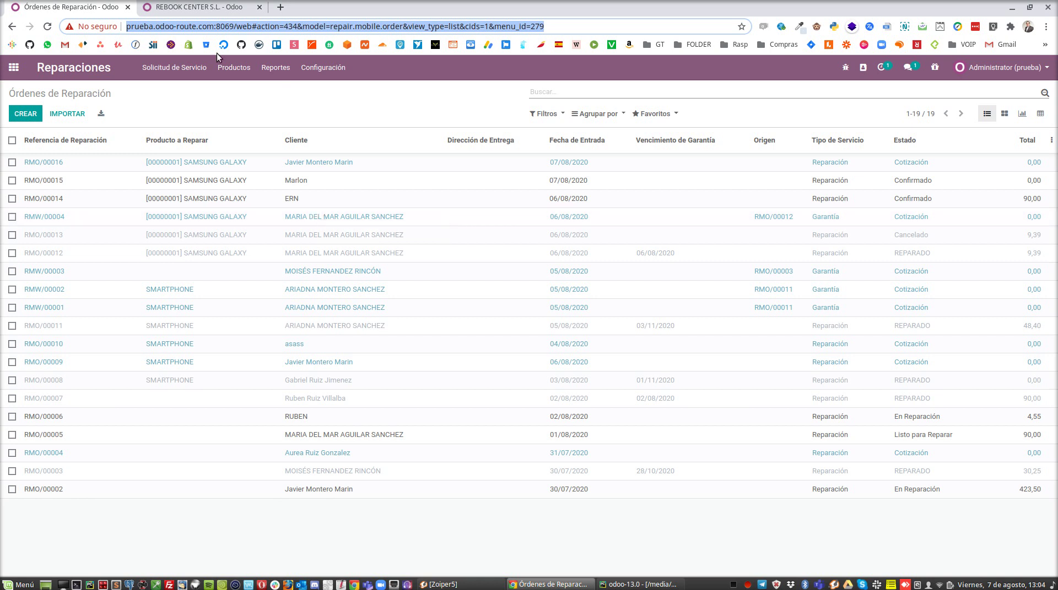
Step: Select the company portal web address on the company settings page, then return to repair orders
{"action": "key", "text": "ctrl+Tab"}
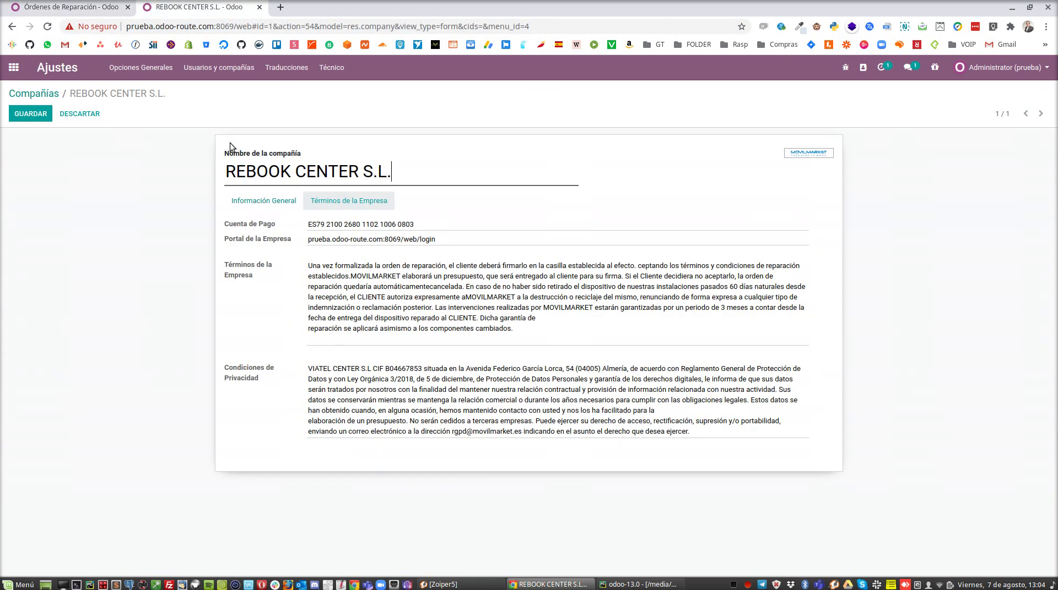
{"action": "left_click_drag", "start_coordinate": [449, 239], "coordinate": [225, 246]}
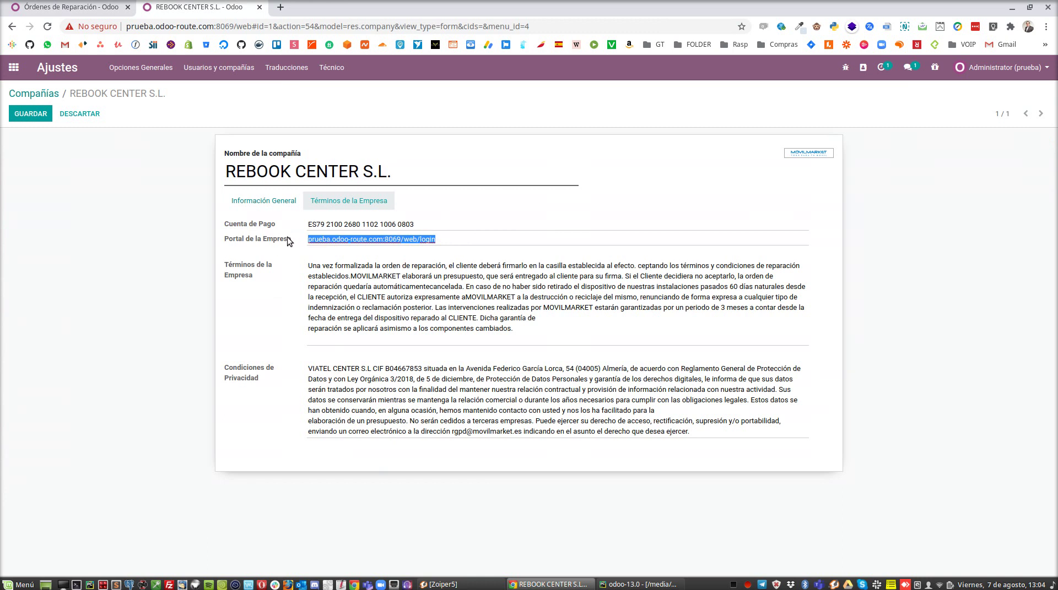
{"action": "left_click", "coordinate": [454, 239]}
{"action": "left_click_drag", "start_coordinate": [455, 239], "coordinate": [271, 239]}
{"action": "left_click", "coordinate": [455, 239]}
{"action": "left_click_drag", "start_coordinate": [455, 239], "coordinate": [314, 229]}
{"action": "left_click", "coordinate": [100, 11]}
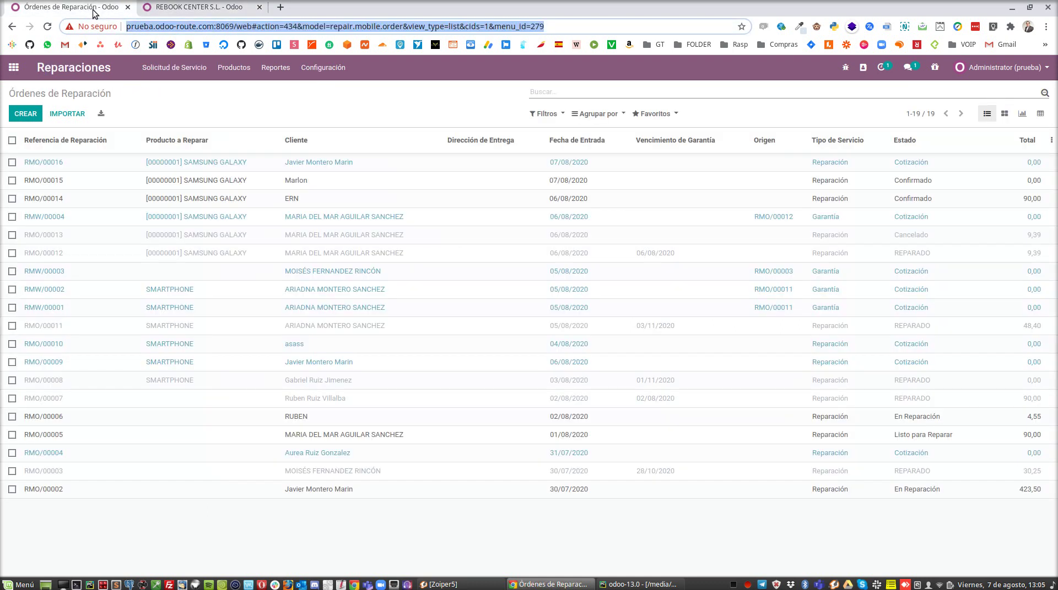
Step: Start a new repair order and create a new customer from the Cliente field
{"action": "left_click", "coordinate": [27, 113]}
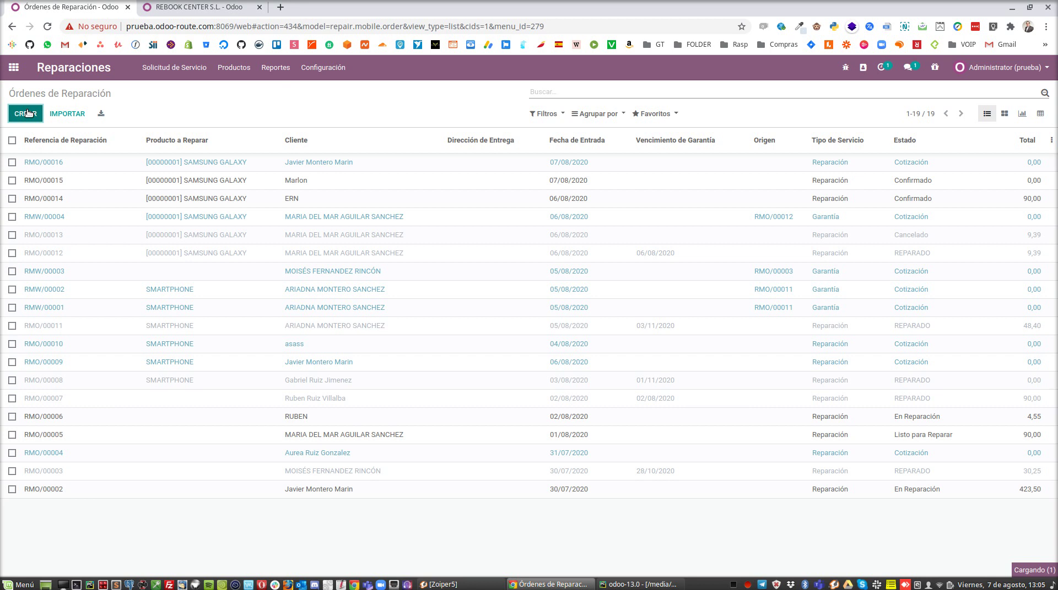
{"action": "left_click", "coordinate": [169, 246]}
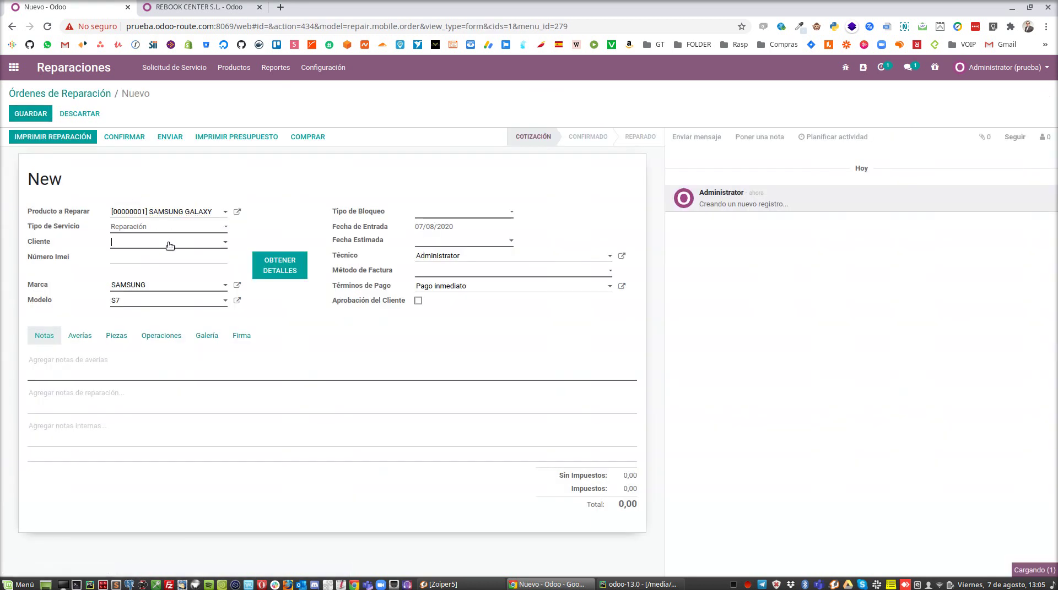
{"action": "left_click", "coordinate": [181, 371]}
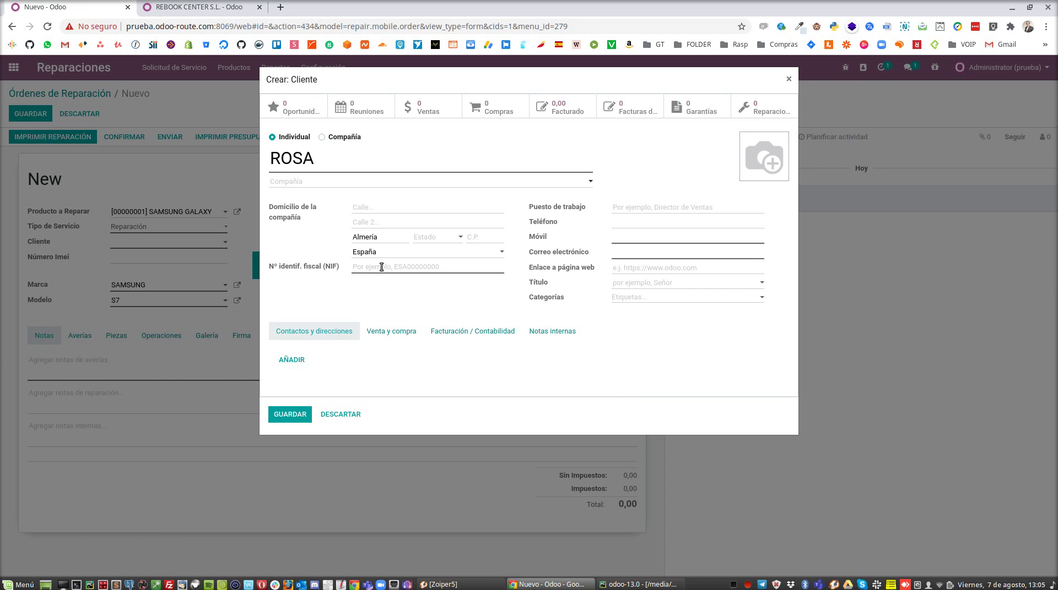
Step: Enter the new customer's tax ID, mobile, e-mail and address, and save the customer
{"action": "left_click", "coordinate": [417, 265]}
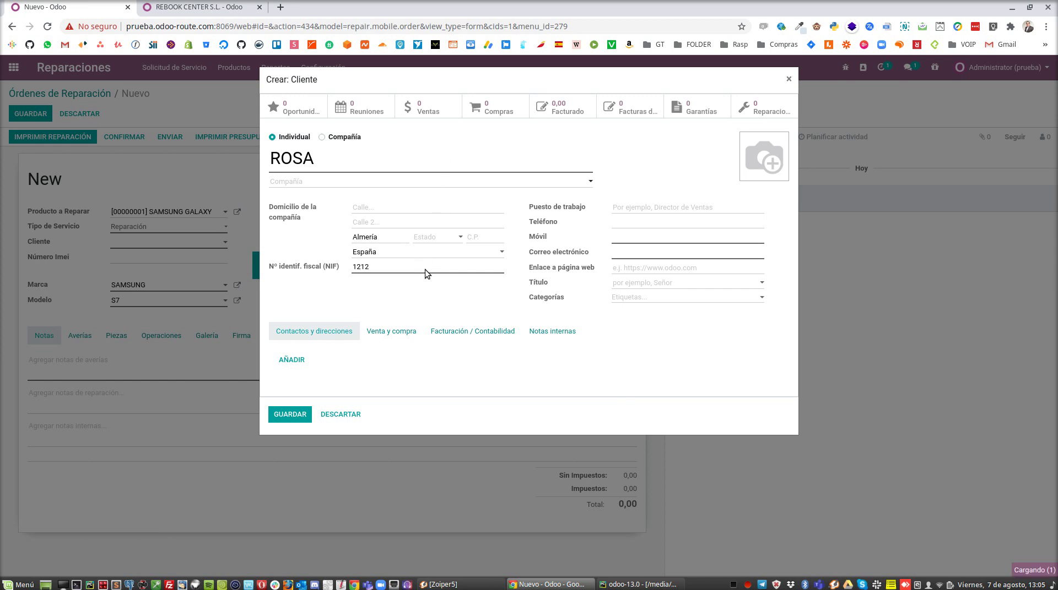
{"action": "left_click_drag", "start_coordinate": [441, 265], "coordinate": [275, 256]}
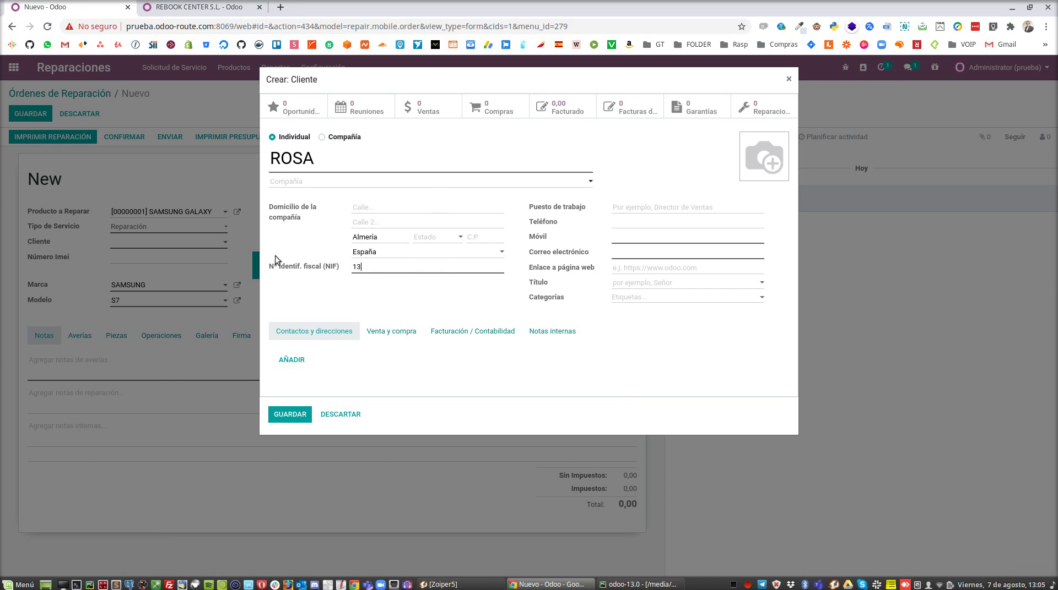
{"action": "left_click", "coordinate": [637, 238]}
{"action": "type", "text": "122132123232"}
{"action": "left_click", "coordinate": [662, 257]}
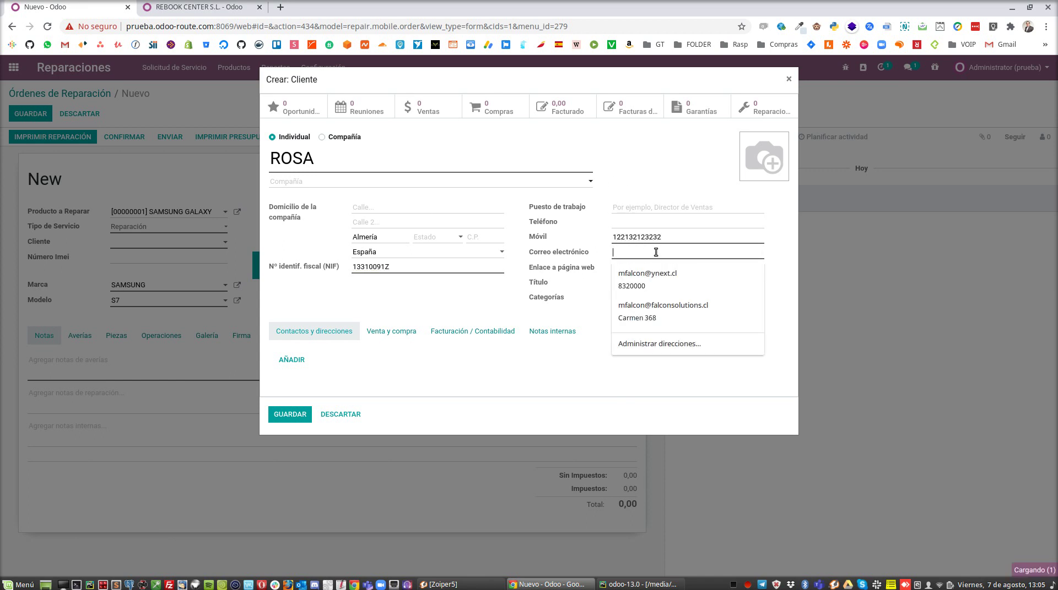
{"action": "left_click", "coordinate": [663, 273]}
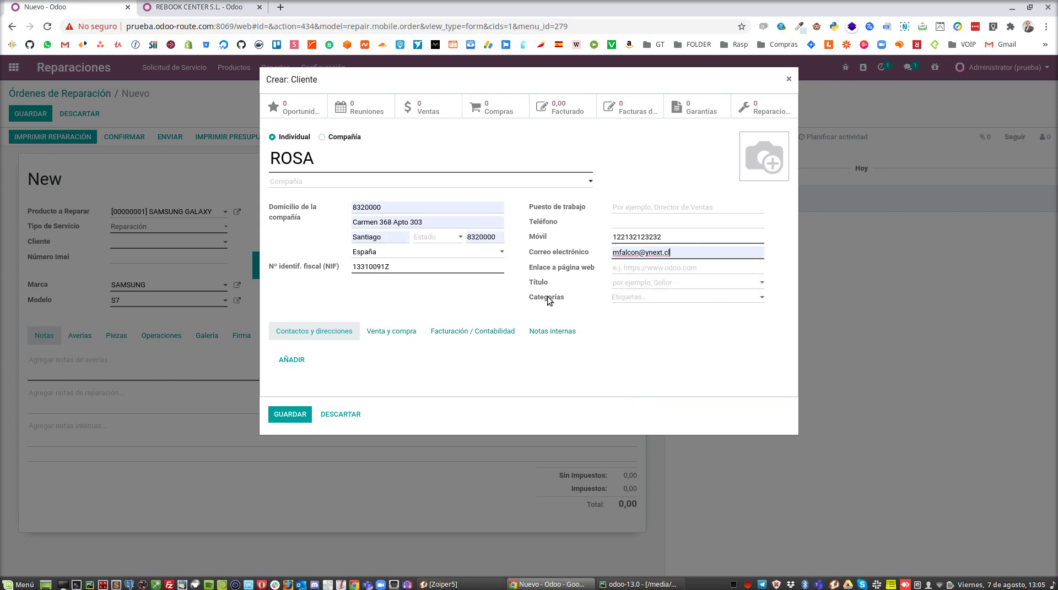
{"action": "left_click", "coordinate": [290, 414]}
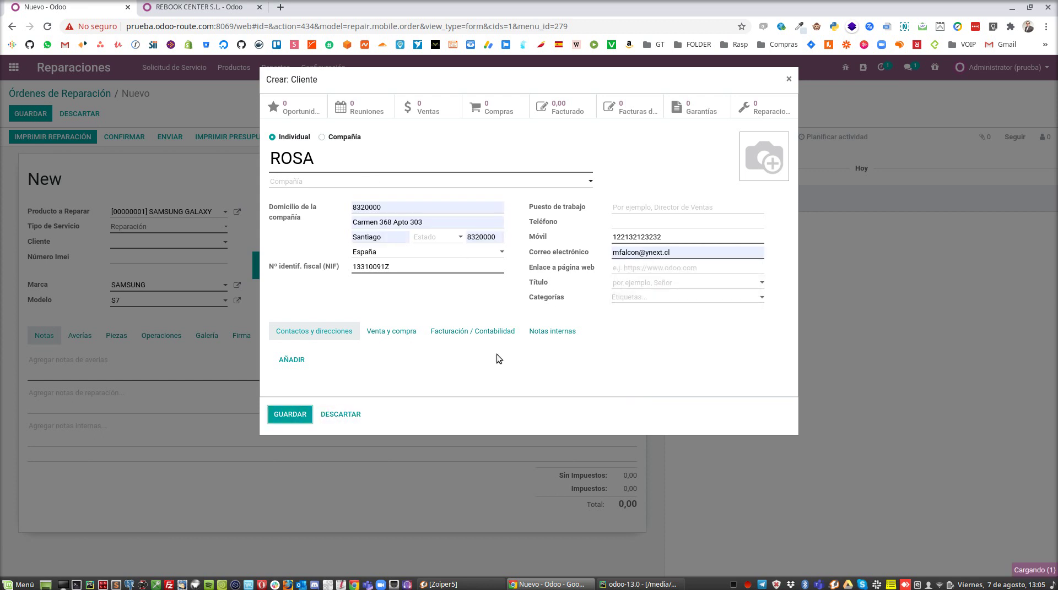
Step: Set the device lock type to Patrón and record the unlock pattern
{"action": "left_click", "coordinate": [286, 415]}
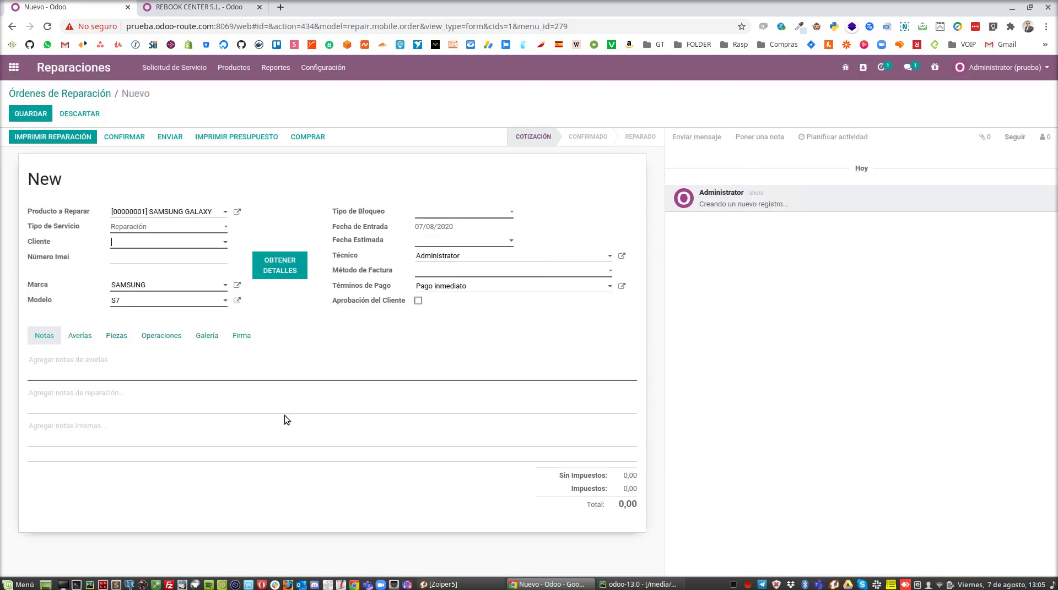
{"action": "left_click", "coordinate": [446, 213]}
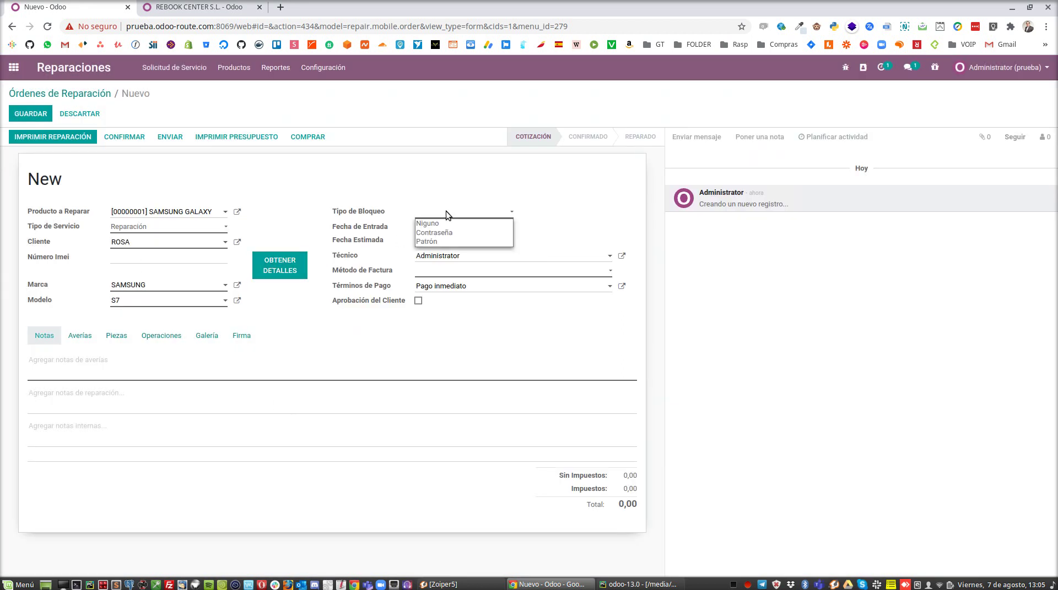
{"action": "left_click", "coordinate": [449, 242]}
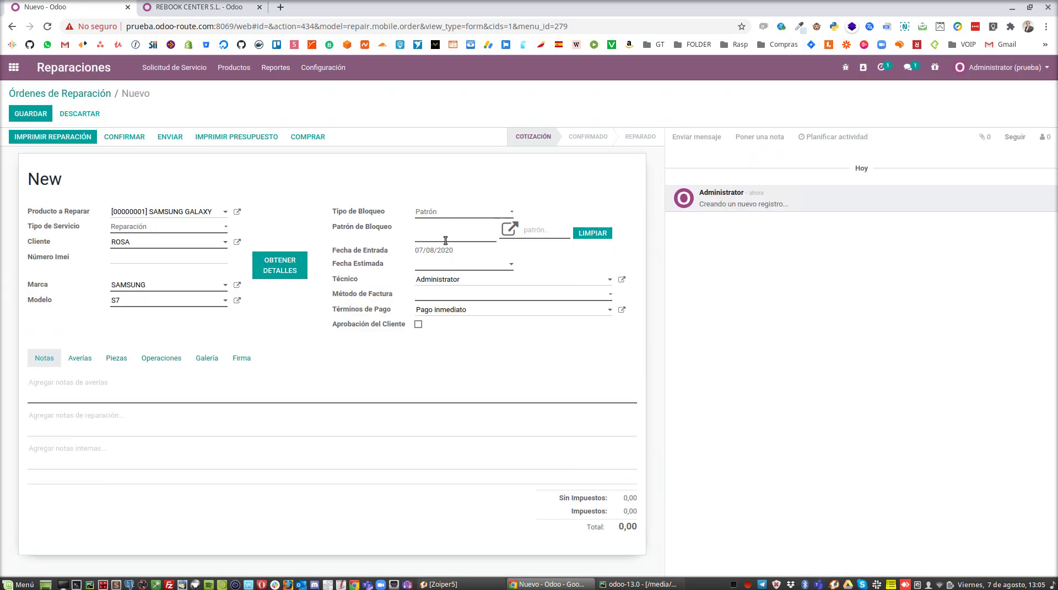
{"action": "left_click", "coordinate": [508, 230]}
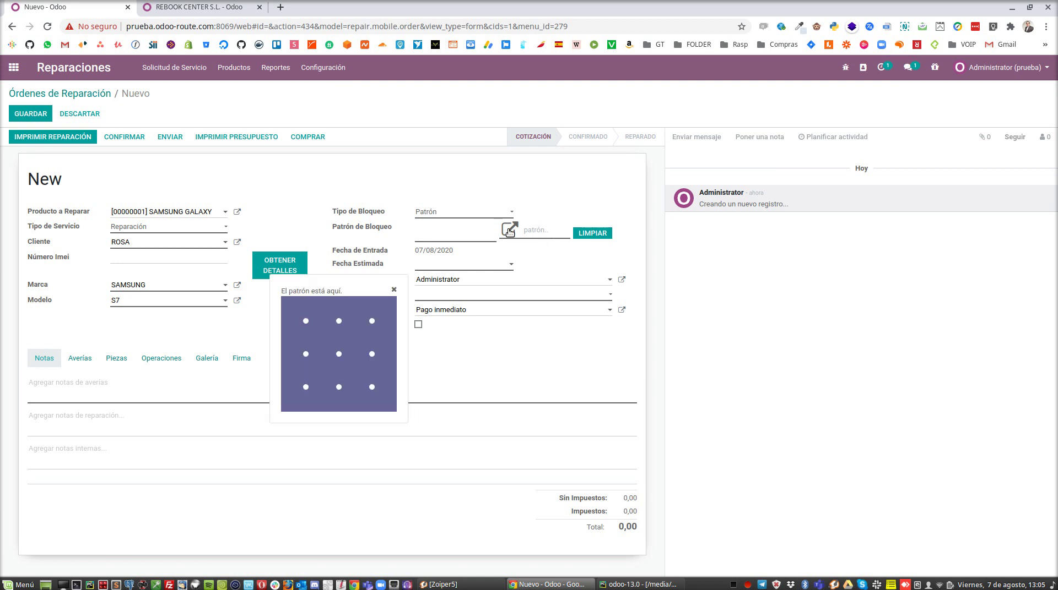
{"action": "left_click_drag", "start_coordinate": [372, 373], "coordinate": [372, 387]}
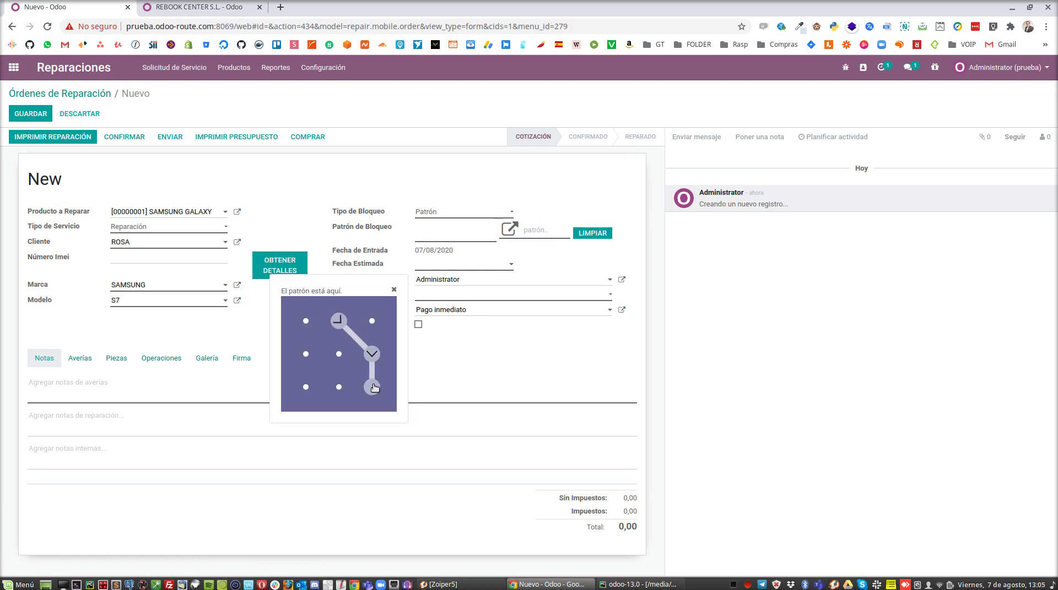
Step: Set estimated date 30/08/2020, invoice Después de Reparar, and begin the note 'Tiene cristal con problemas'
{"action": "left_click", "coordinate": [444, 266]}
{"action": "left_click", "coordinate": [531, 375]}
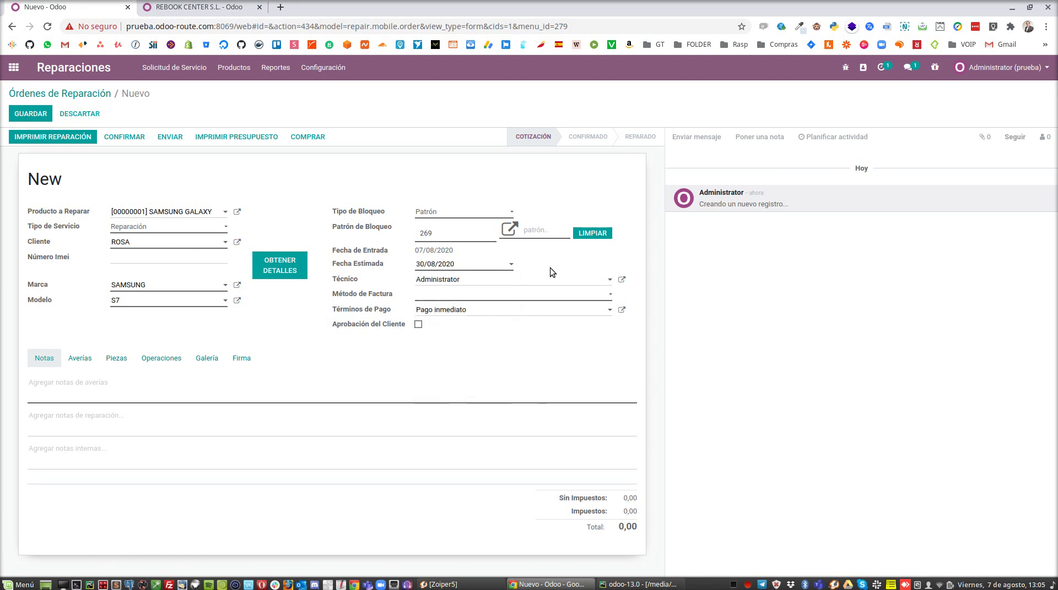
{"action": "left_click", "coordinate": [448, 299]}
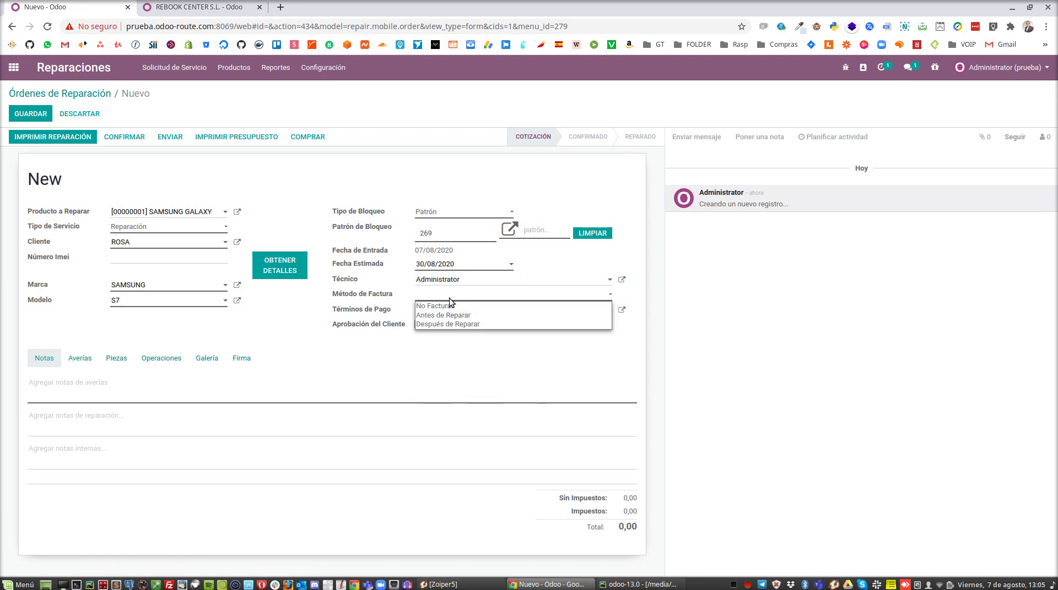
{"action": "left_click", "coordinate": [487, 325]}
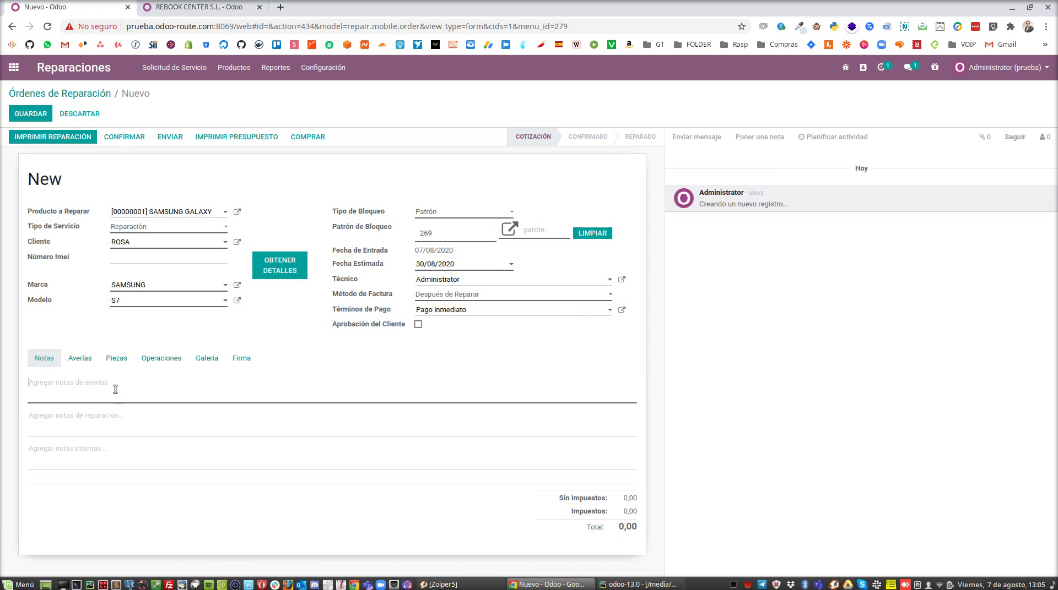
{"action": "type", "text": "Tiene cristal con problemas"}
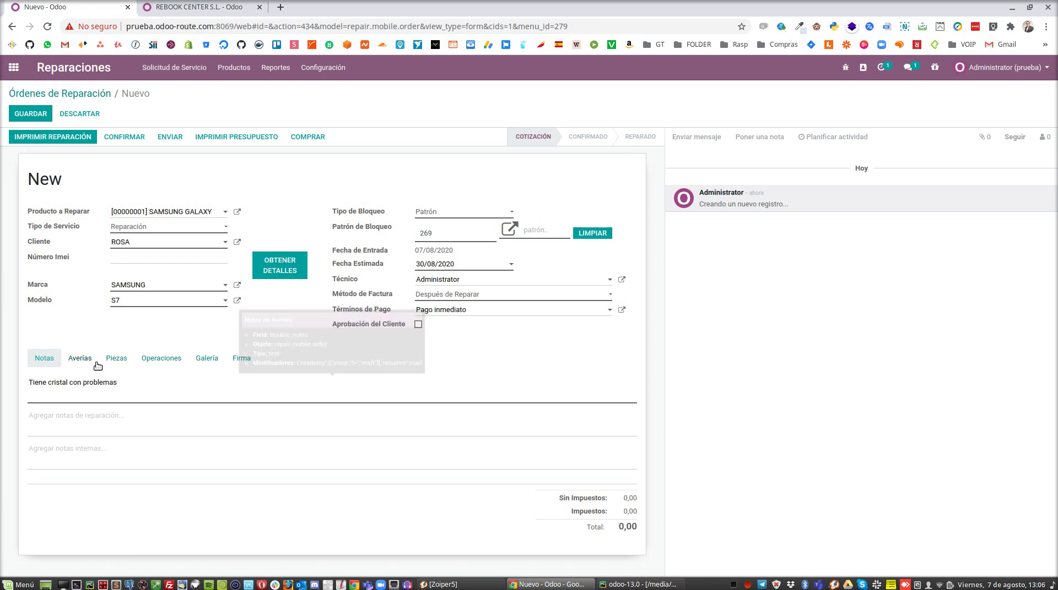
Step: Add a tempered glass part for MOTO Z2 PLAY with a unit price of 6,00
{"action": "left_click", "coordinate": [127, 361]}
{"action": "left_click", "coordinate": [49, 391]}
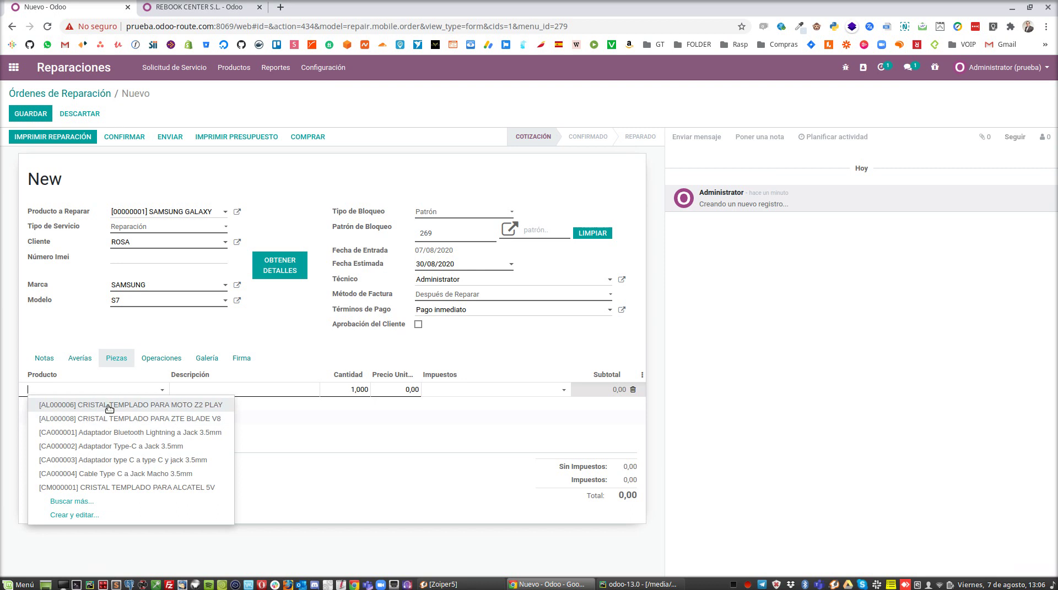
{"action": "left_click", "coordinate": [147, 391]}
{"action": "left_click", "coordinate": [392, 388]}
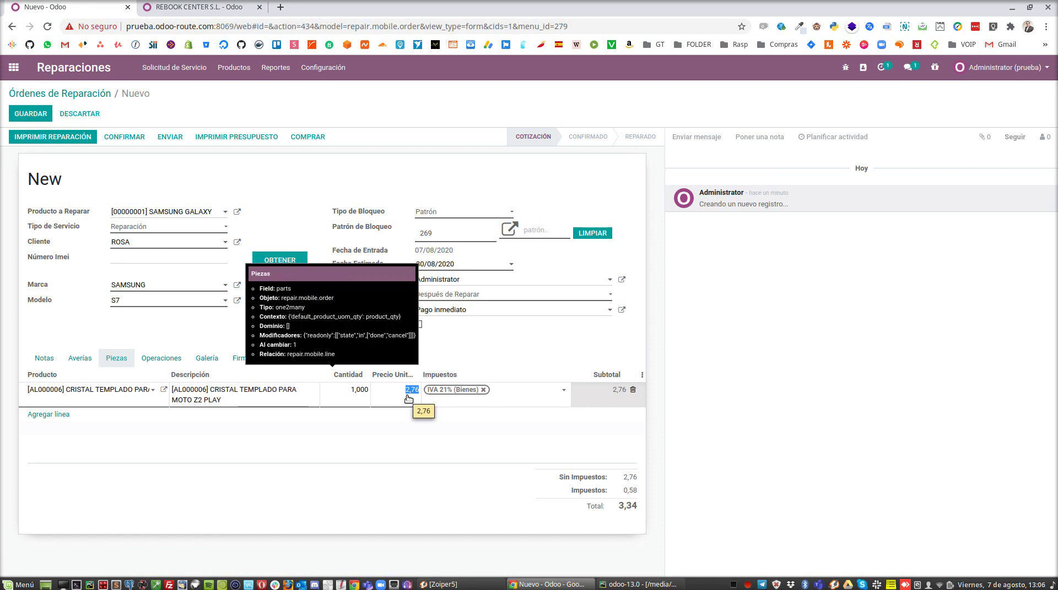
{"action": "type", "text": "6"}
{"action": "left_click", "coordinate": [537, 337]}
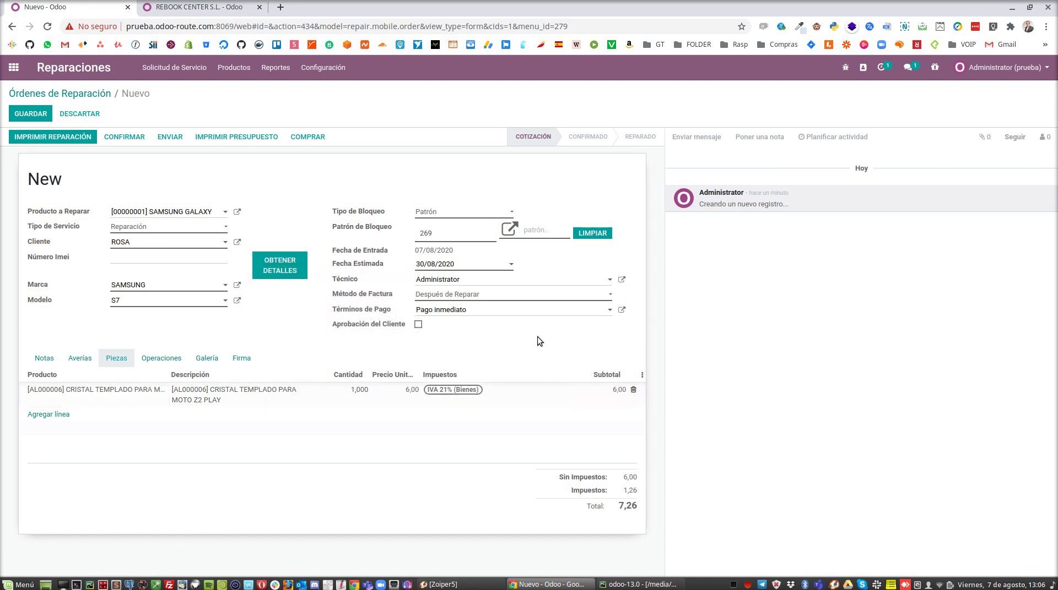
Step: Save and confirm the repair order, then print its repair quote
{"action": "left_click", "coordinate": [31, 117]}
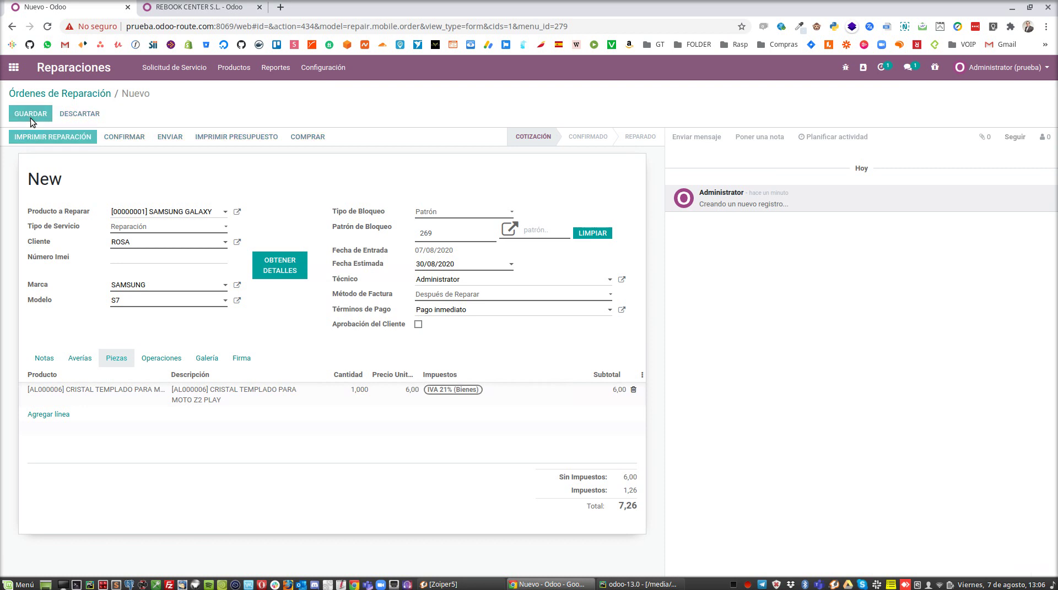
{"action": "left_click", "coordinate": [121, 137]}
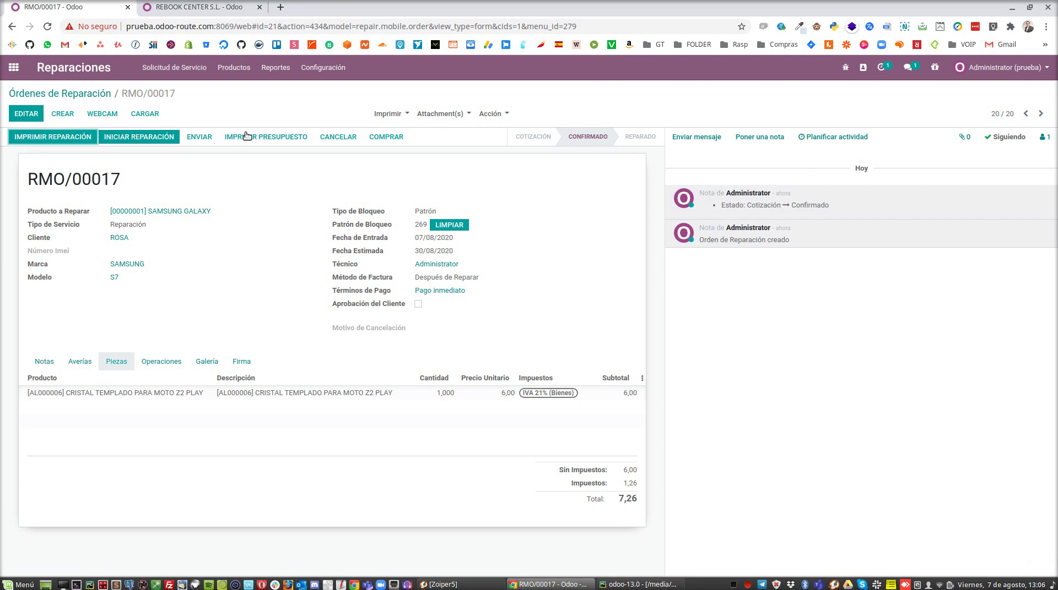
{"action": "left_click", "coordinate": [268, 137]}
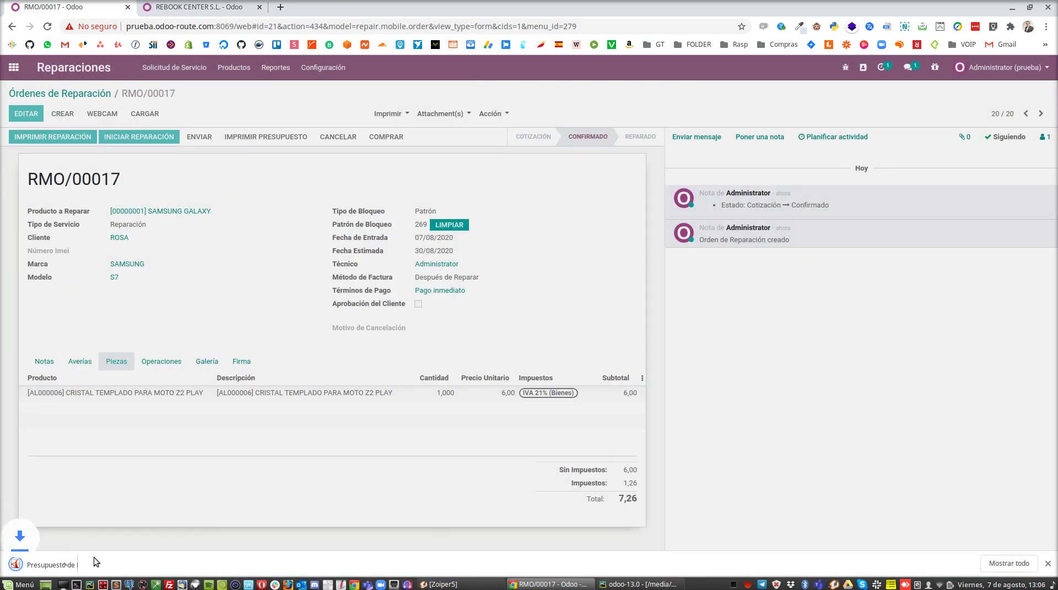
Step: Open the downloaded quote PDF and copy the customer portal login web address from it
{"action": "left_click", "coordinate": [94, 557]}
{"action": "scroll", "coordinate": [526, 309], "scroll_direction": "up", "scroll_amount": 4}
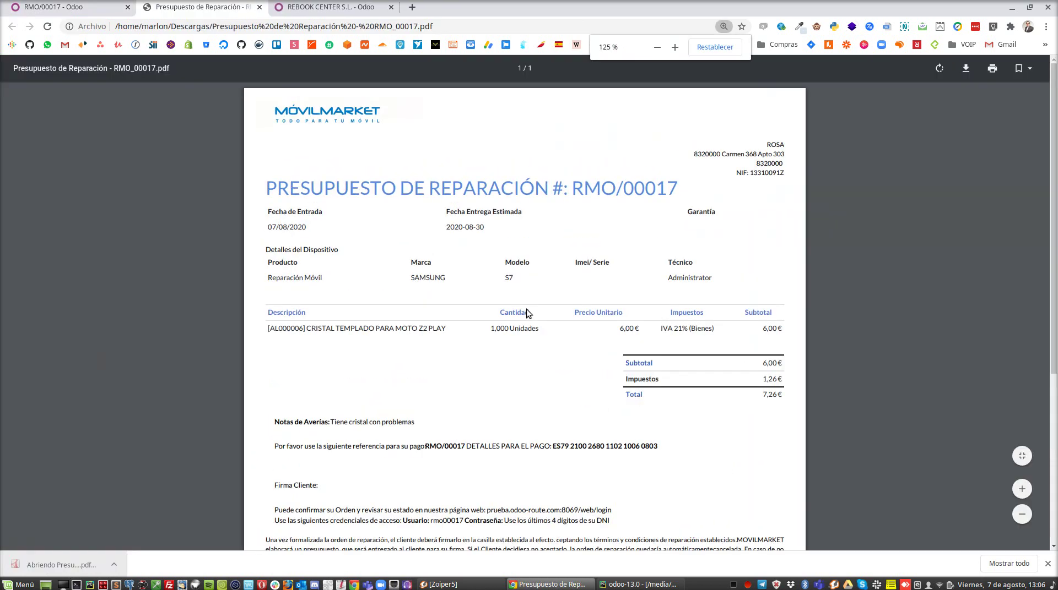
{"action": "scroll", "coordinate": [415, 402], "scroll_direction": "up", "scroll_amount": 1}
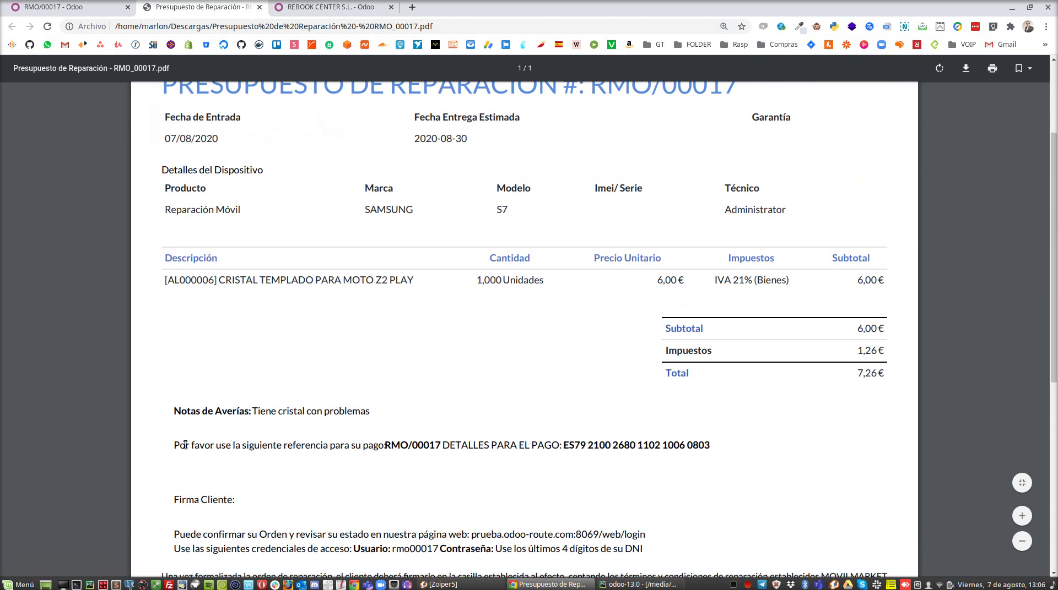
{"action": "scroll", "coordinate": [184, 445], "scroll_direction": "down", "scroll_amount": 3}
{"action": "left_click_drag", "start_coordinate": [178, 390], "coordinate": [474, 388]}
{"action": "left_click", "coordinate": [647, 403]}
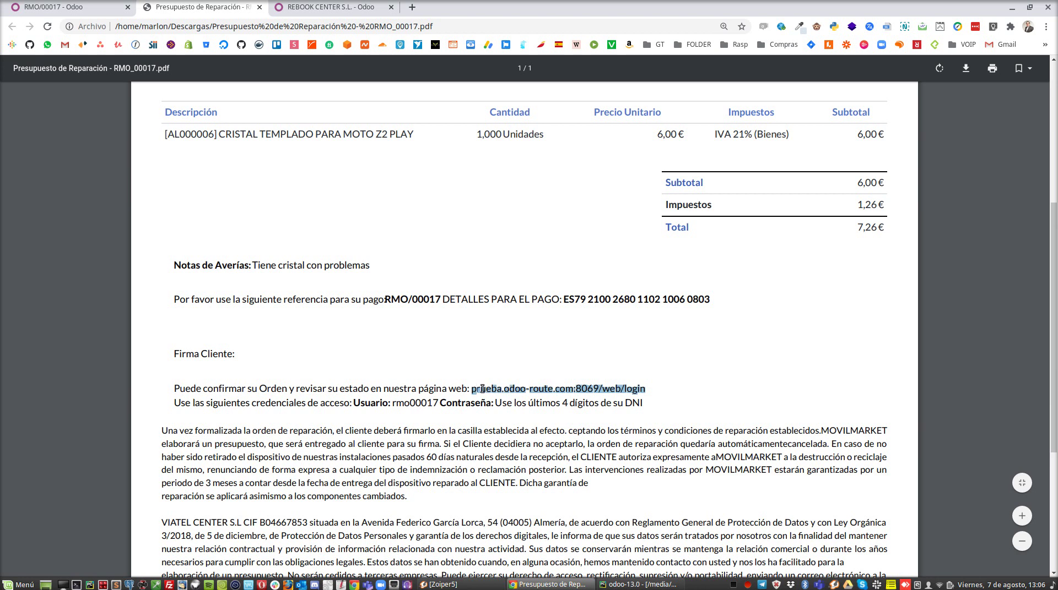
{"action": "right_click", "coordinate": [475, 389]}
{"action": "left_click", "coordinate": [524, 399]}
Step: Load the portal login page in a private window and type the quote's username
{"action": "key", "text": "ctrl+shift+n"}
{"action": "key", "text": "ctrl+v"}
{"action": "key", "text": "Return"}
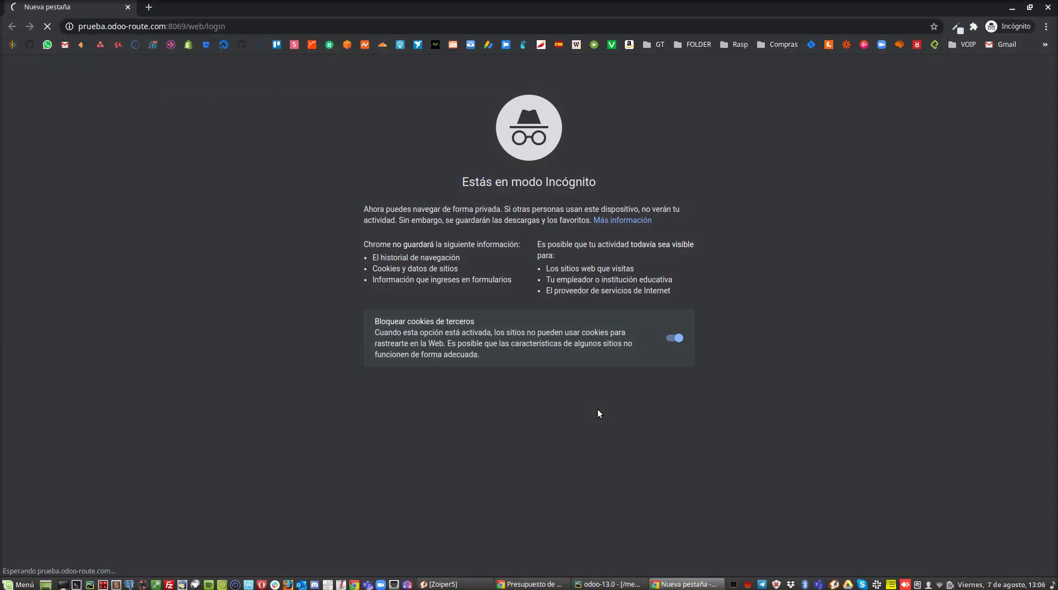
{"action": "key", "text": "alt+Tab"}
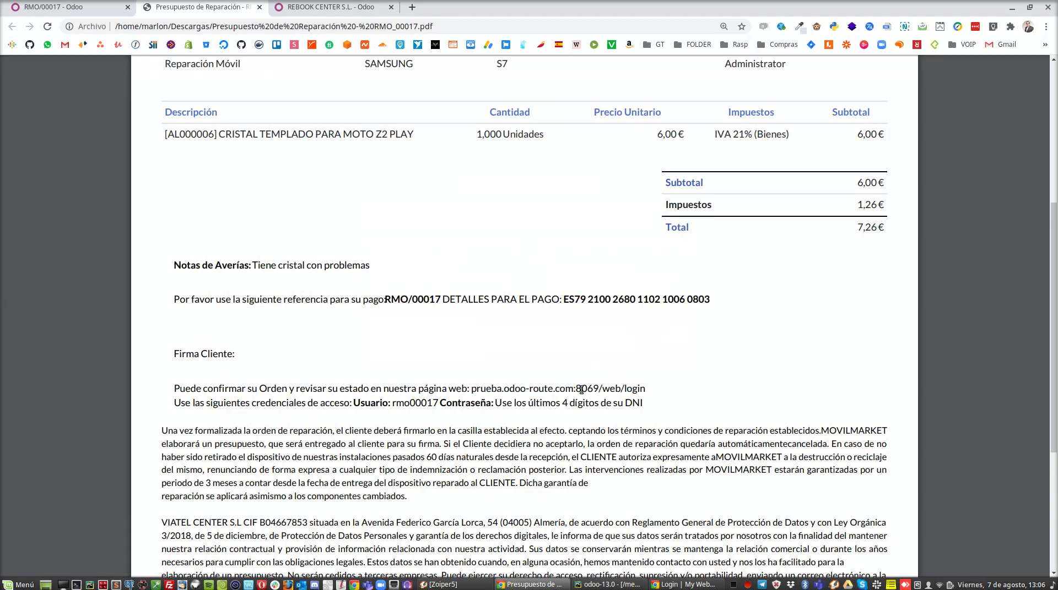
{"action": "left_click_drag", "start_coordinate": [438, 403], "coordinate": [399, 404]}
{"action": "key", "text": "alt+Tab"}
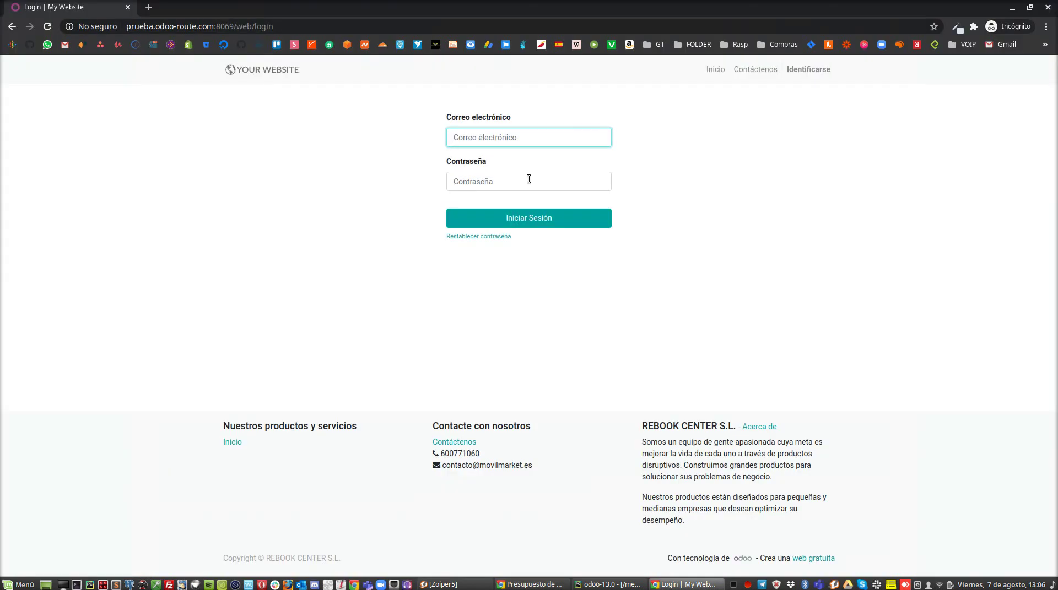
{"action": "type", "text": "rmo00017"}
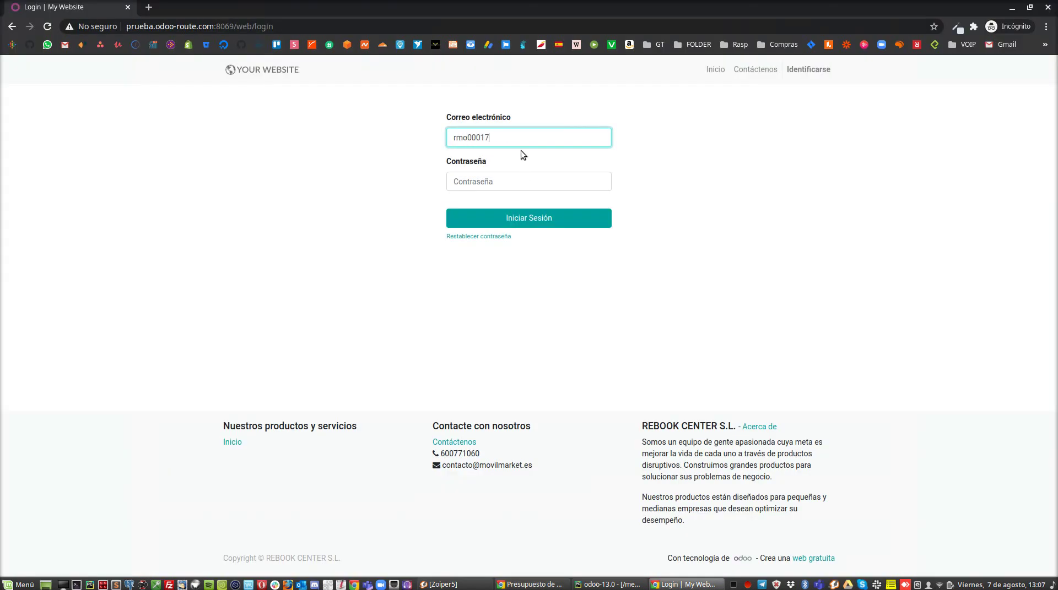
Step: Use the last four digits of the customer's NIF as password and sign in to the portal
{"action": "key", "text": "alt+Tab"}
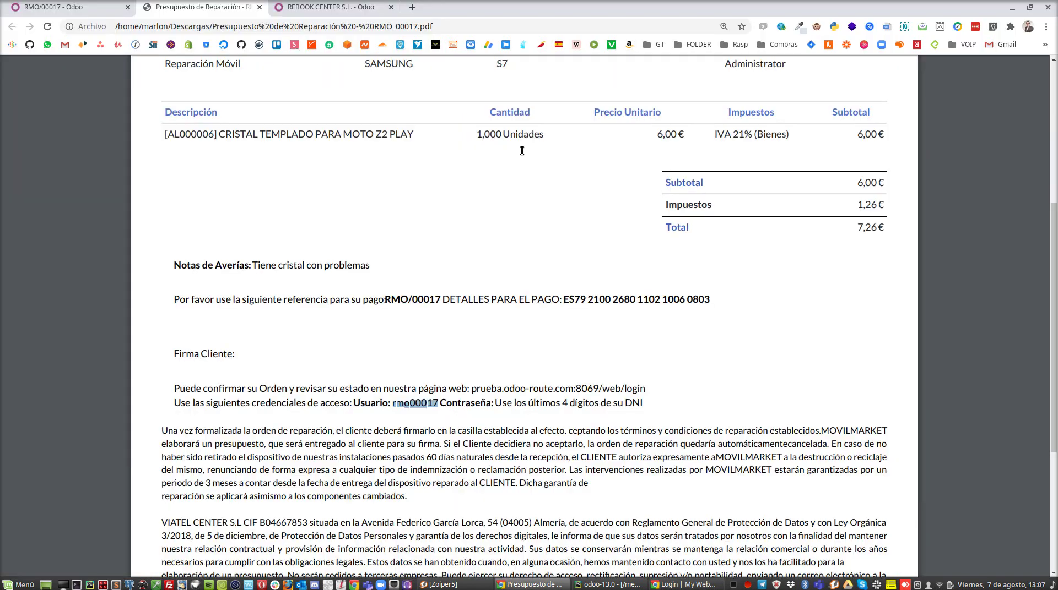
{"action": "left_click", "coordinate": [567, 405]}
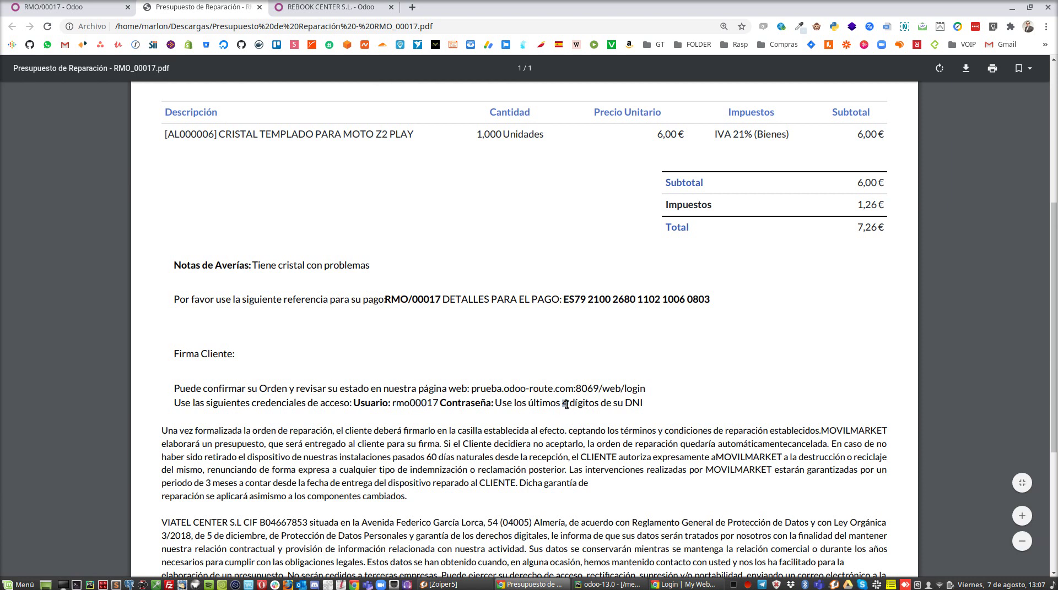
{"action": "scroll", "coordinate": [758, 363], "scroll_direction": "up", "scroll_amount": 5}
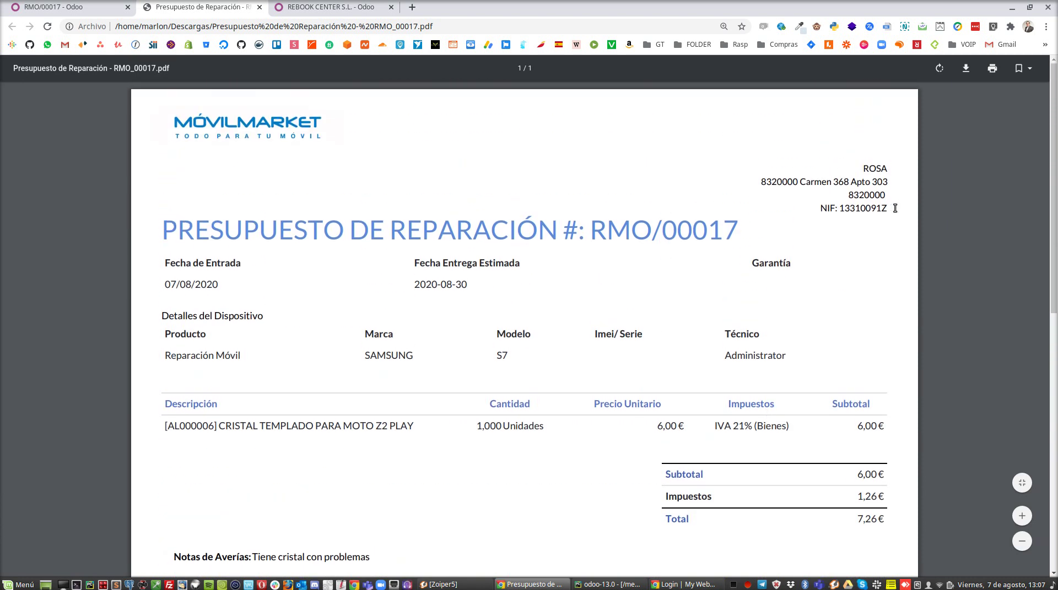
{"action": "left_click_drag", "start_coordinate": [890, 209], "coordinate": [868, 207]}
{"action": "key", "text": "alt+Tab"}
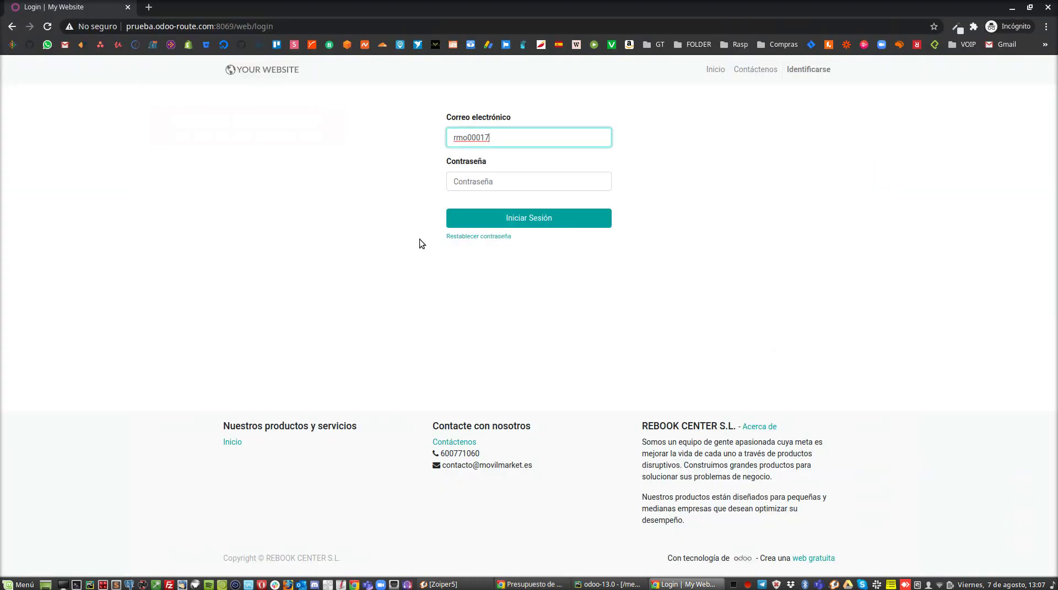
{"action": "left_click", "coordinate": [482, 177]}
{"action": "type", "text": "••"}
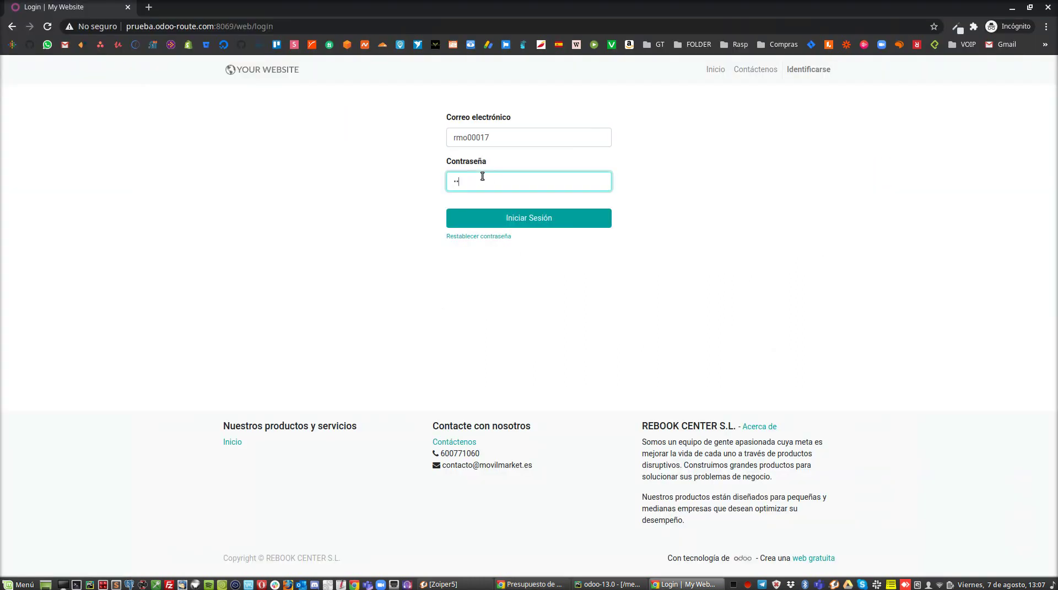
{"action": "left_click", "coordinate": [520, 219]}
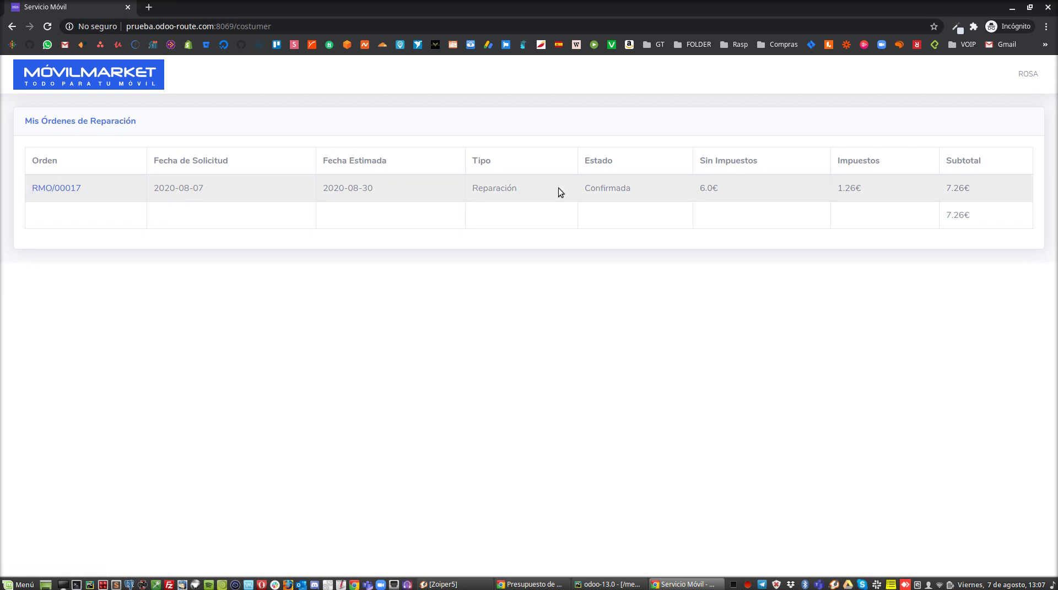
Step: Approve the repair order from the portal as the customer, then reload the backend order form
{"action": "left_click", "coordinate": [76, 189]}
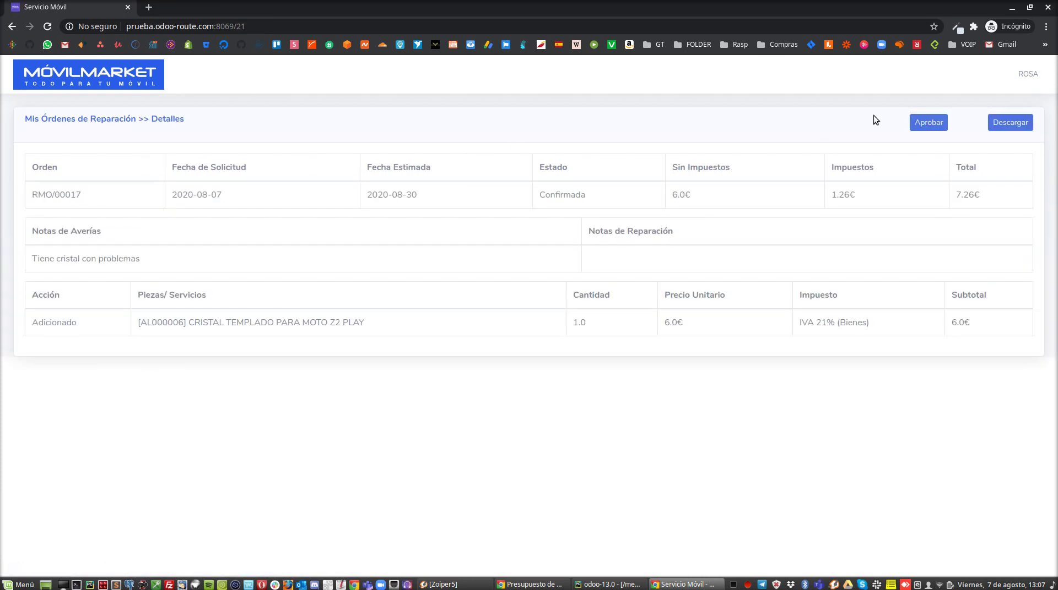
{"action": "key", "text": "alt+Tab"}
{"action": "key", "text": "alt+Tab"}
{"action": "key", "text": "alt+Tab"}
{"action": "left_click", "coordinate": [52, 7]}
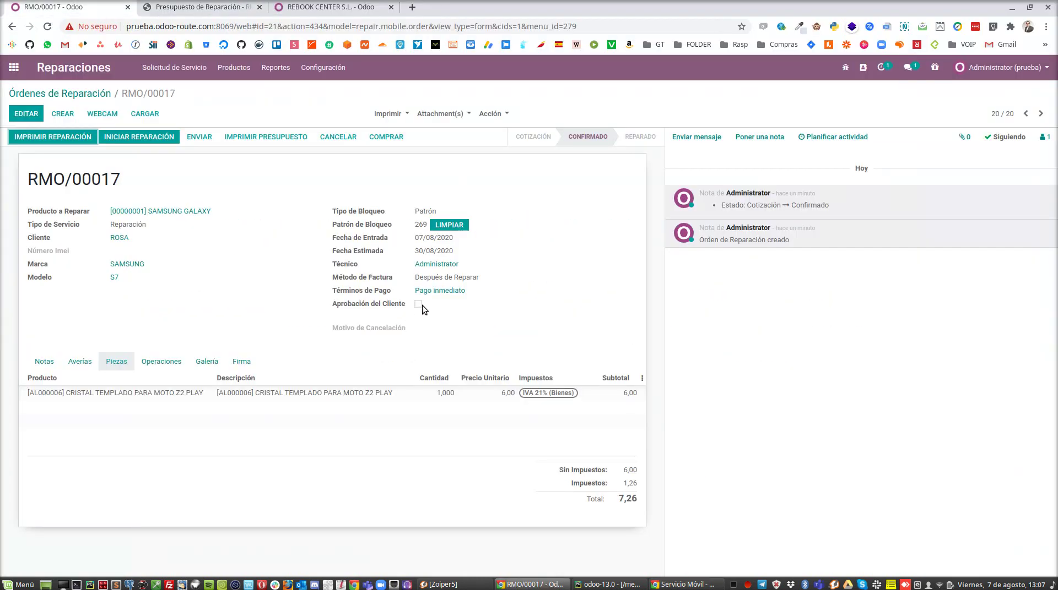
{"action": "key", "text": "alt+Tab"}
{"action": "left_click", "coordinate": [929, 123]}
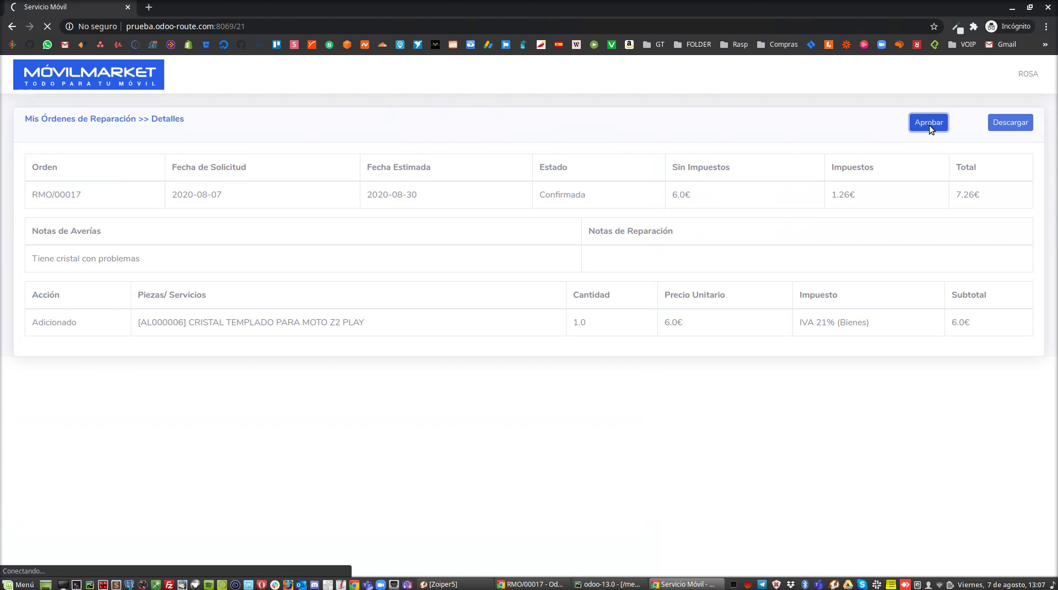
{"action": "key", "text": "alt+Tab"}
{"action": "left_click", "coordinate": [212, 27]}
{"action": "key", "text": "Return"}
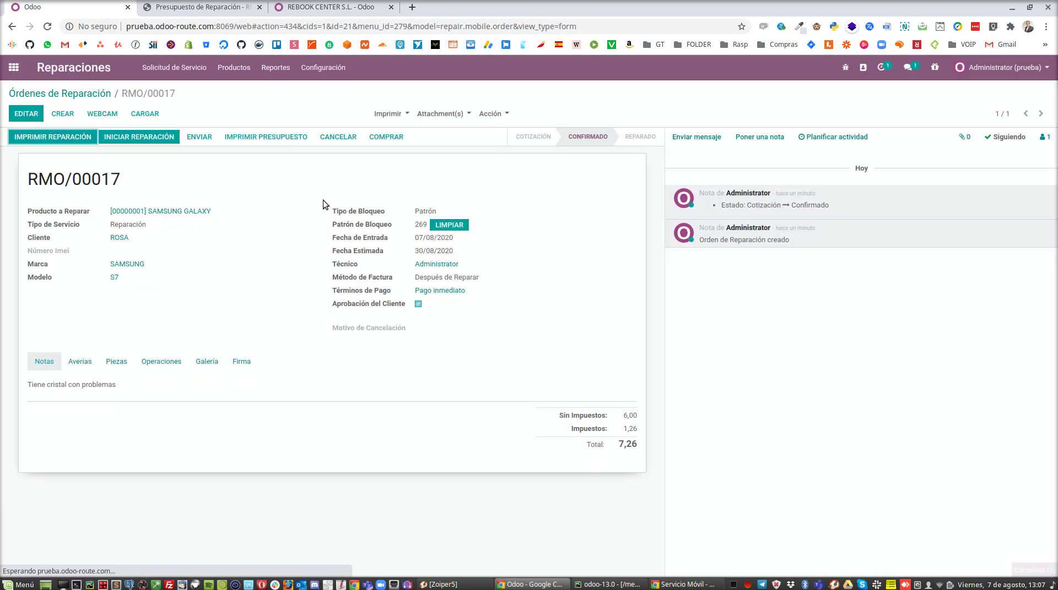
Step: Download the order's quote from the portal as 21.pdf and review it
{"action": "key", "text": "alt"}
{"action": "key", "text": "alt+Tab"}
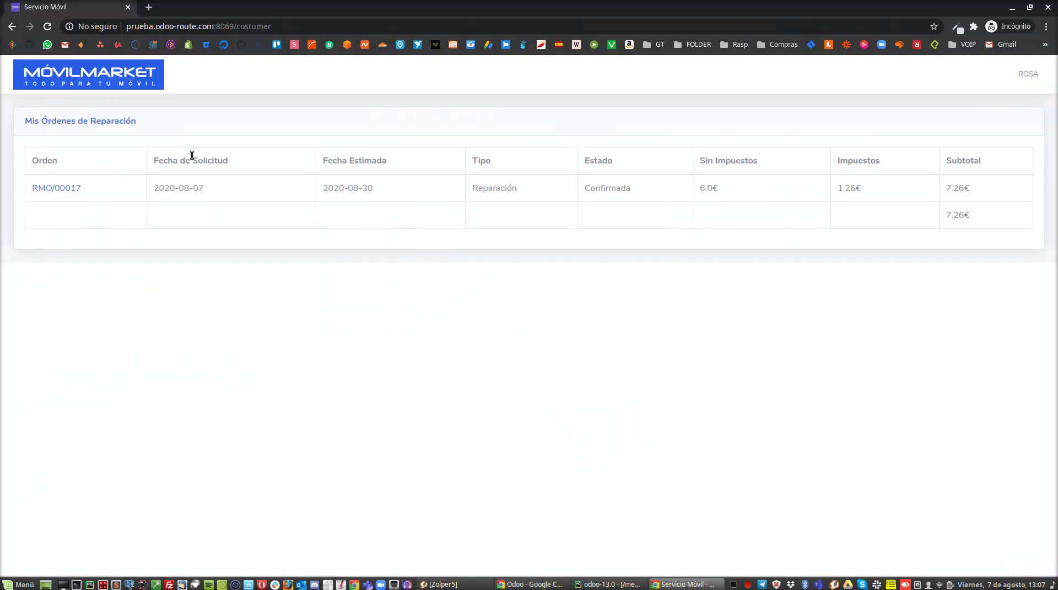
{"action": "left_click", "coordinate": [57, 190]}
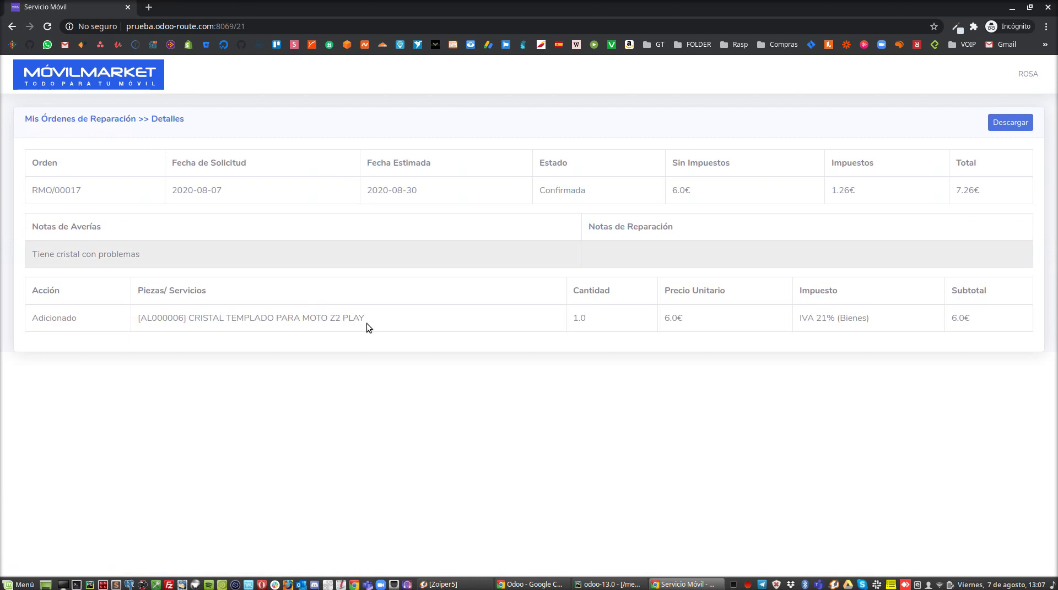
{"action": "left_click", "coordinate": [1011, 124]}
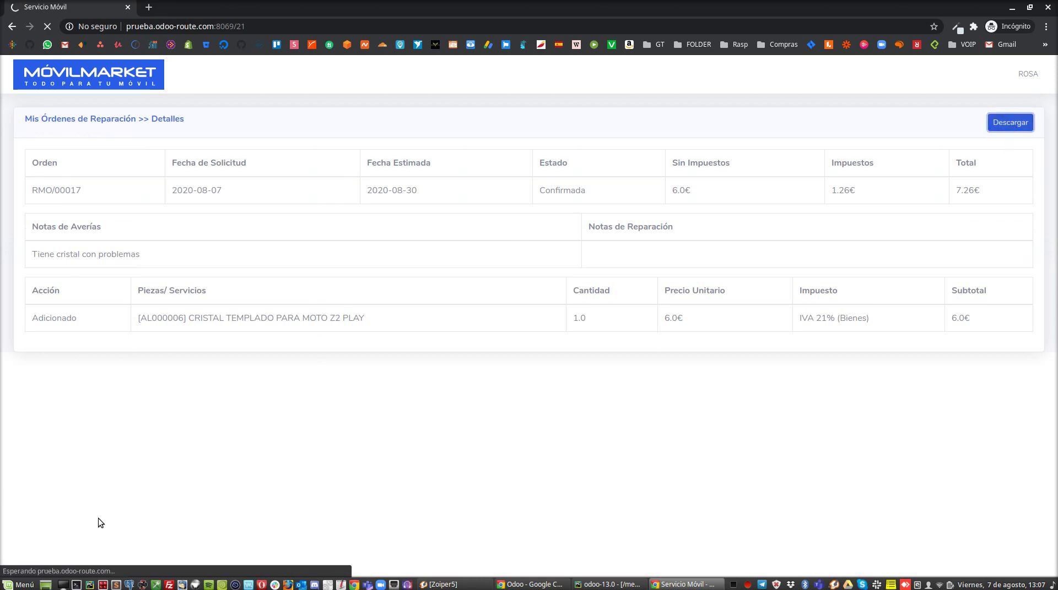
{"action": "left_click", "coordinate": [33, 564]}
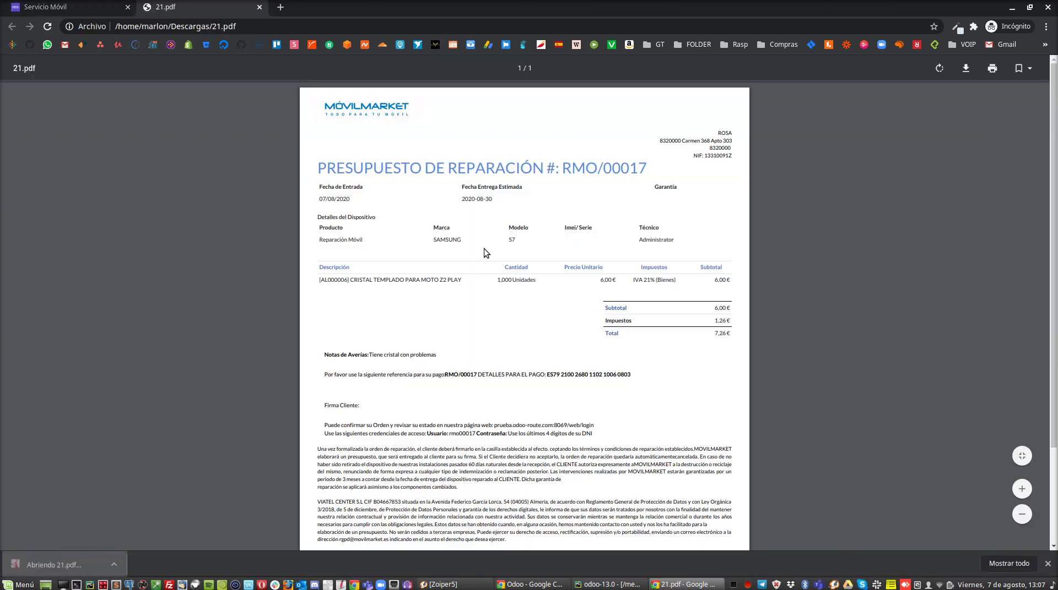
{"action": "scroll", "coordinate": [480, 234], "scroll_direction": "down", "scroll_amount": 2}
{"action": "scroll", "coordinate": [482, 241], "scroll_direction": "up", "scroll_amount": 2}
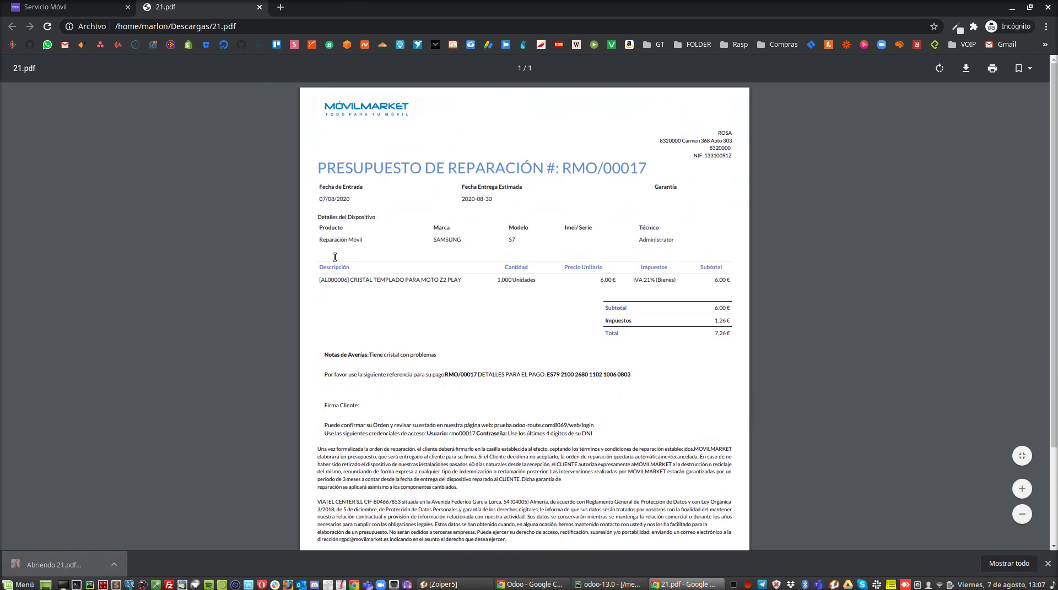
{"action": "left_click", "coordinate": [78, 2]}
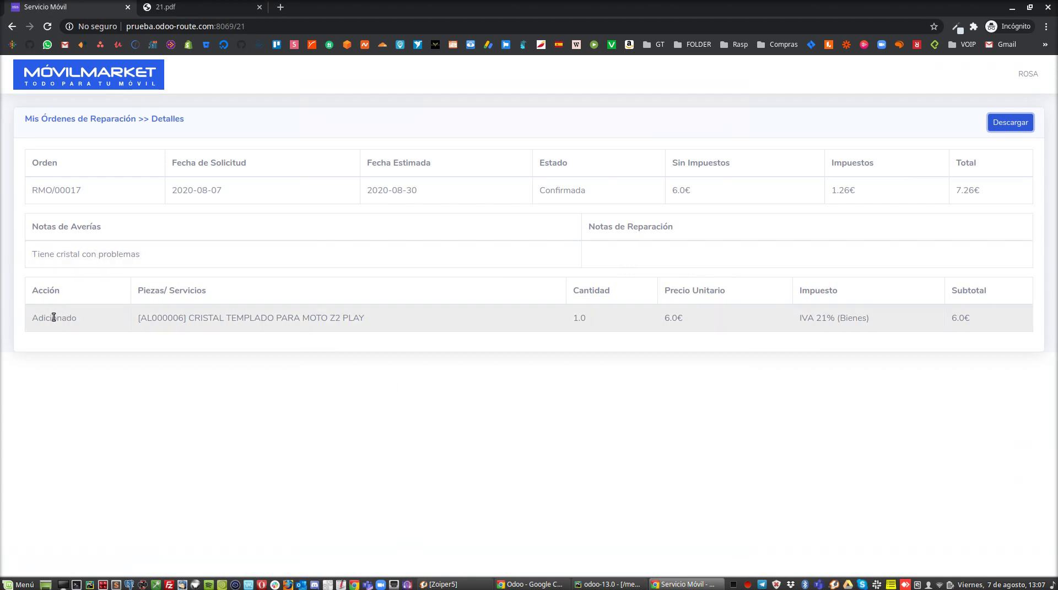
Step: Check the parts line and 6.0€ price, then go back to Mis Órdenes de Reparación
{"action": "left_click_drag", "start_coordinate": [31, 322], "coordinate": [938, 322]}
{"action": "left_click", "coordinate": [938, 322]}
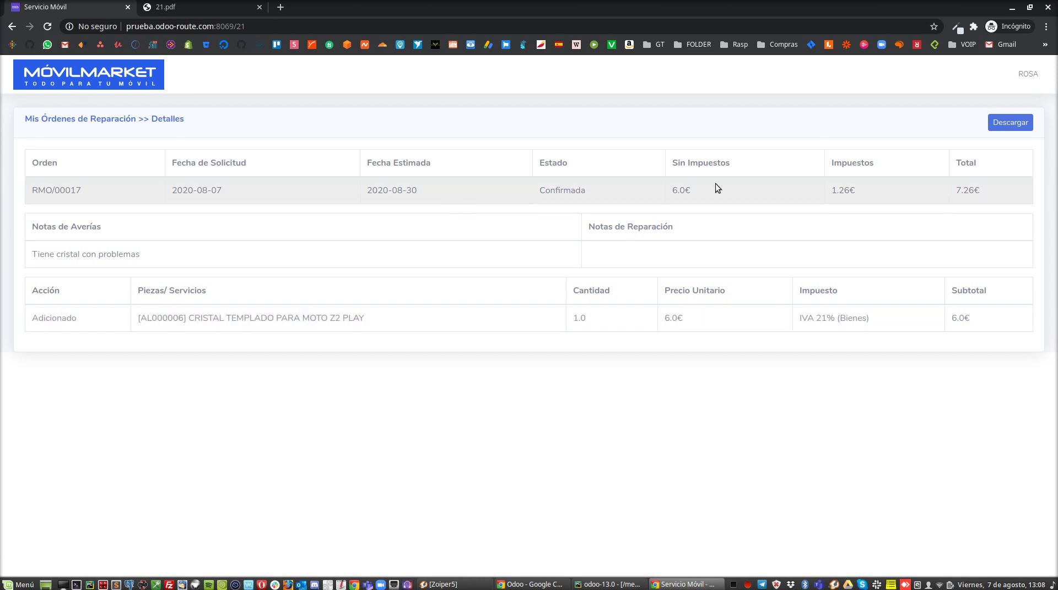
{"action": "left_click", "coordinate": [957, 194]}
{"action": "key", "text": "alt+Tab"}
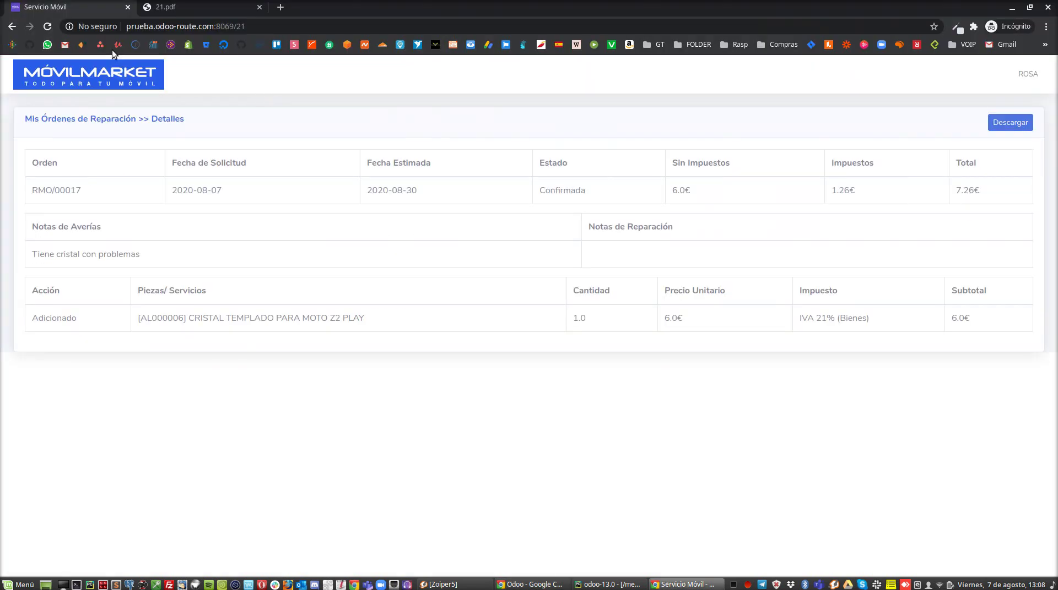
{"action": "left_click", "coordinate": [114, 118]}
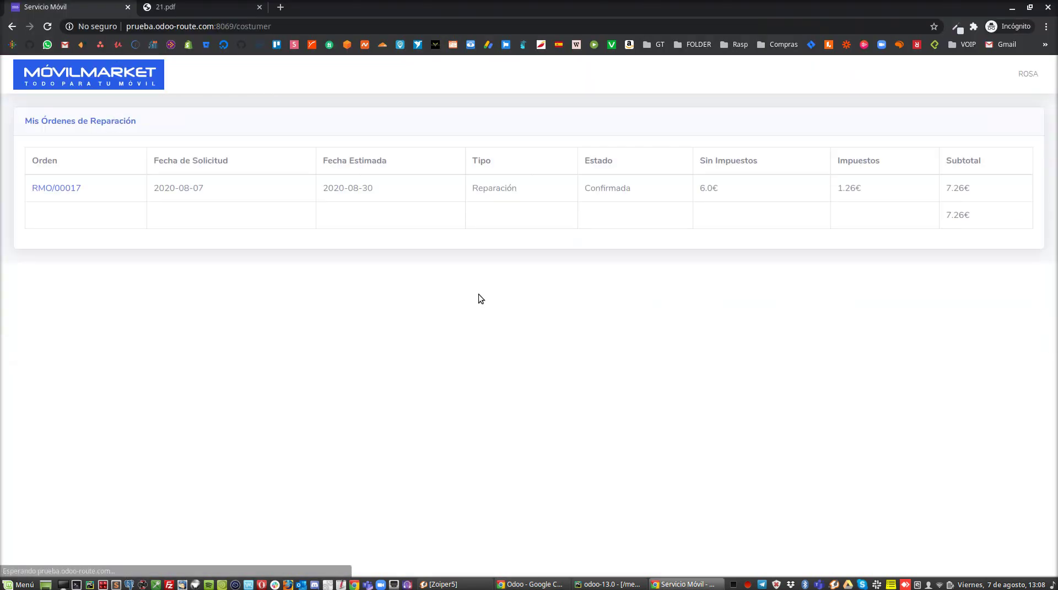
Step: Duplicate the confirmed repair order in the backend and save the copy as a new order
{"action": "key", "text": "alt+Tab"}
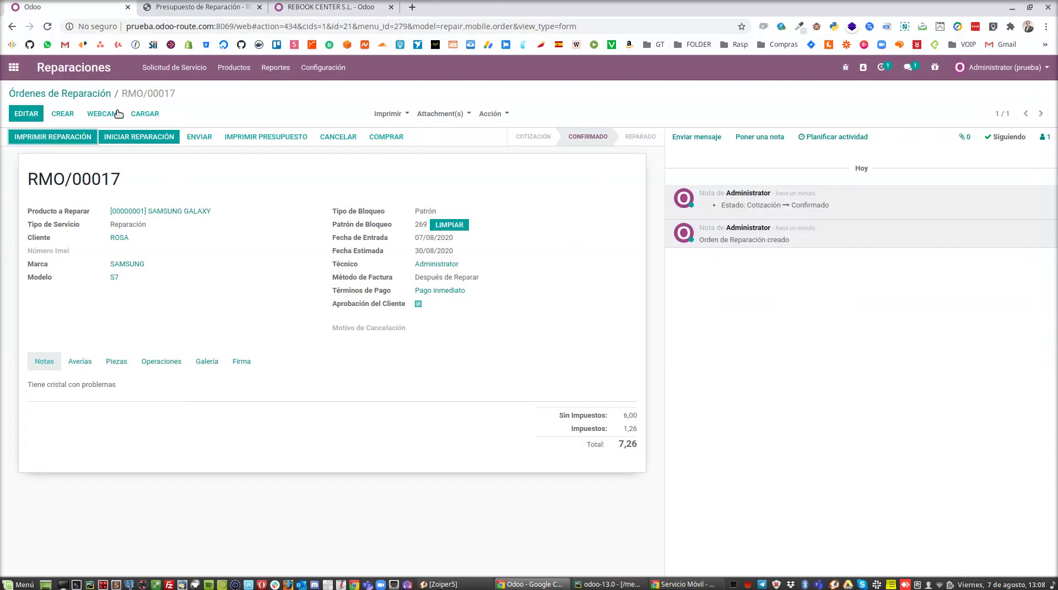
{"action": "left_click", "coordinate": [497, 115]}
{"action": "left_click", "coordinate": [510, 144]}
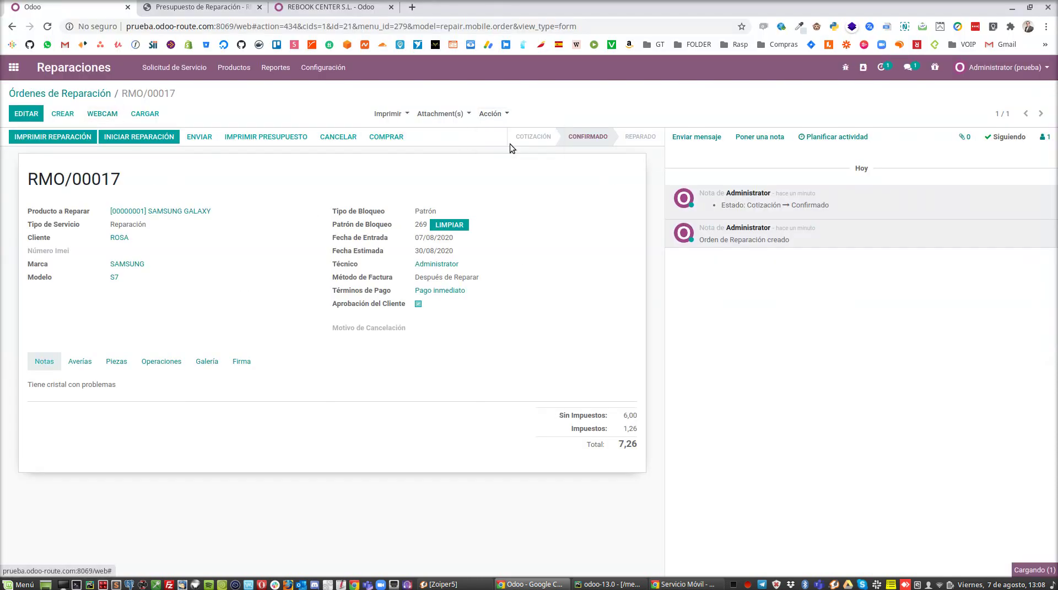
{"action": "mouse_move", "coordinate": [510, 144]}
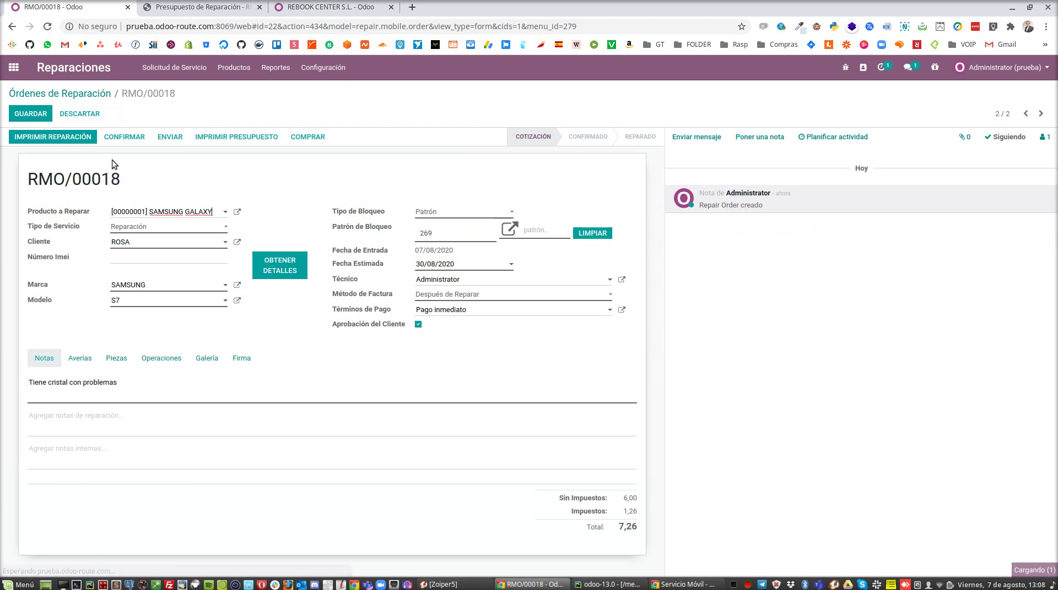
{"action": "left_click", "coordinate": [22, 114]}
Step: Reload the portal orders list so the new quotation shows at 7.26€, totalling 14.52€
{"action": "key", "text": "alt"}
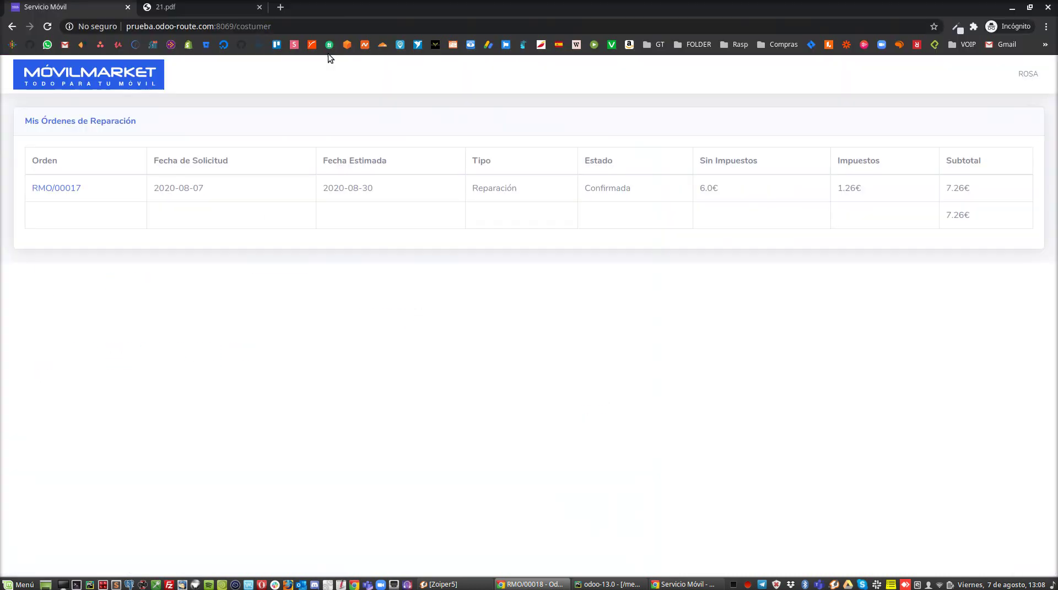
{"action": "key", "text": "alt+Tab"}
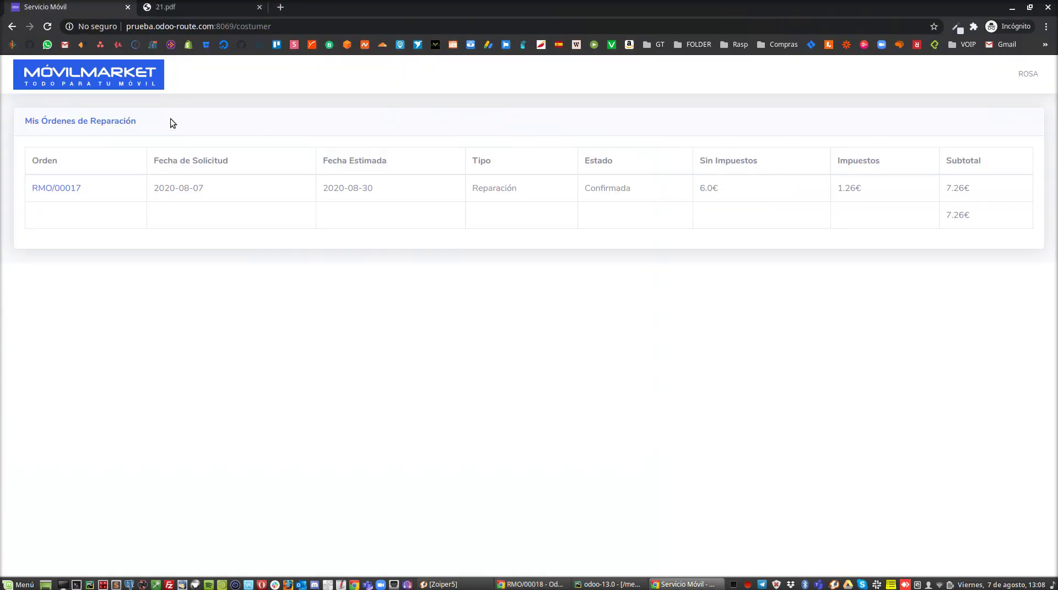
{"action": "left_click", "coordinate": [148, 26]}
{"action": "key", "text": "Return"}
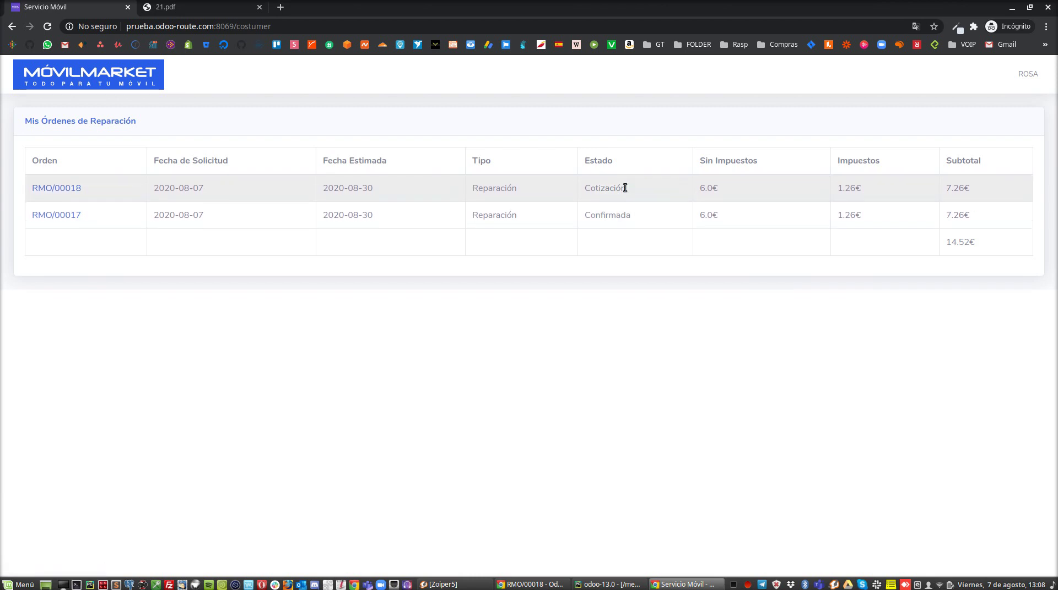
{"action": "left_click", "coordinate": [75, 190]}
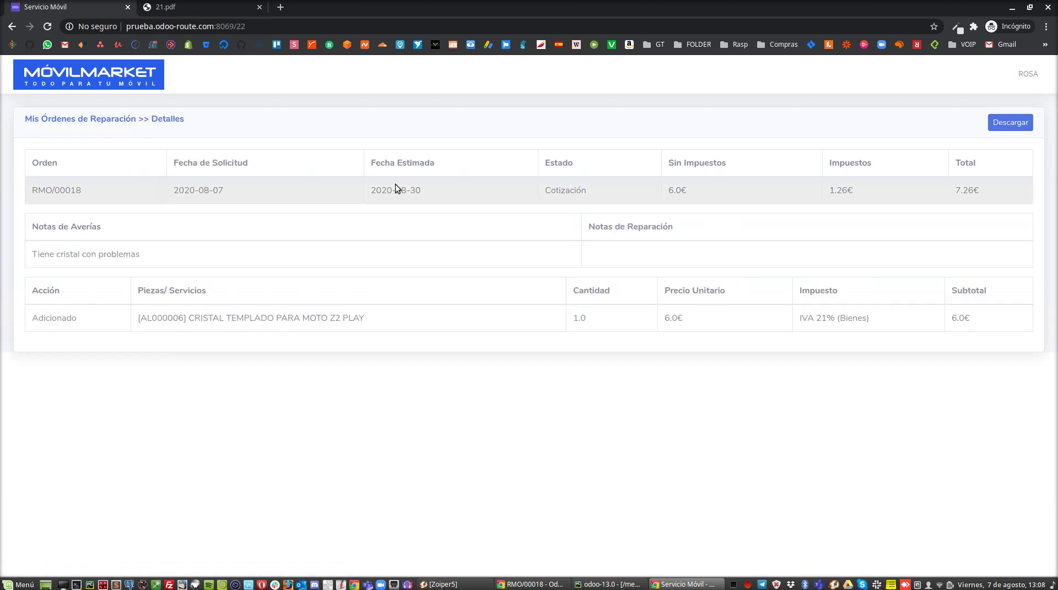
{"action": "left_click", "coordinate": [124, 118]}
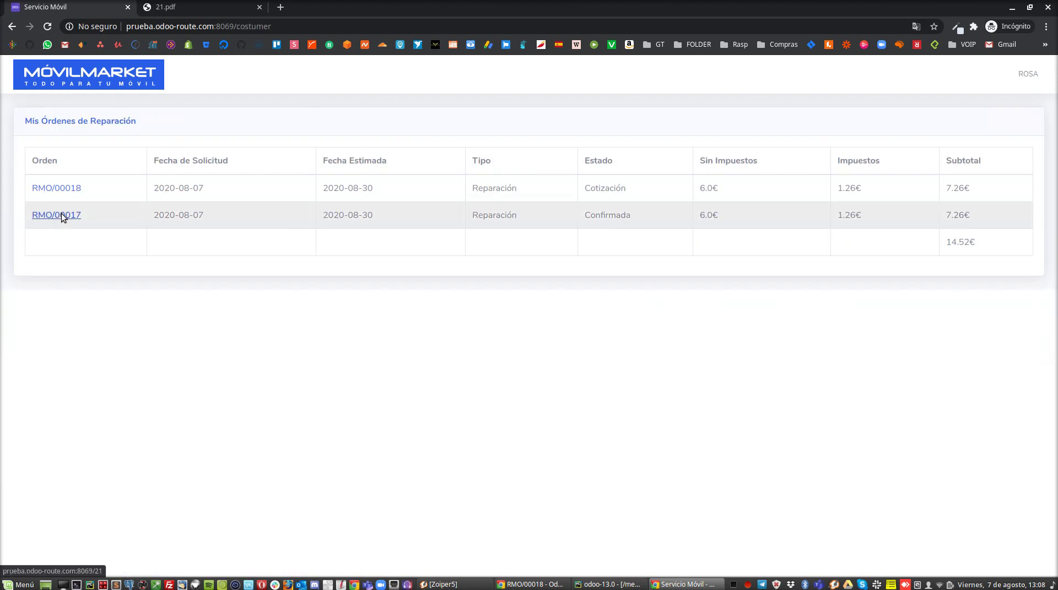
{"action": "left_click", "coordinate": [62, 216]}
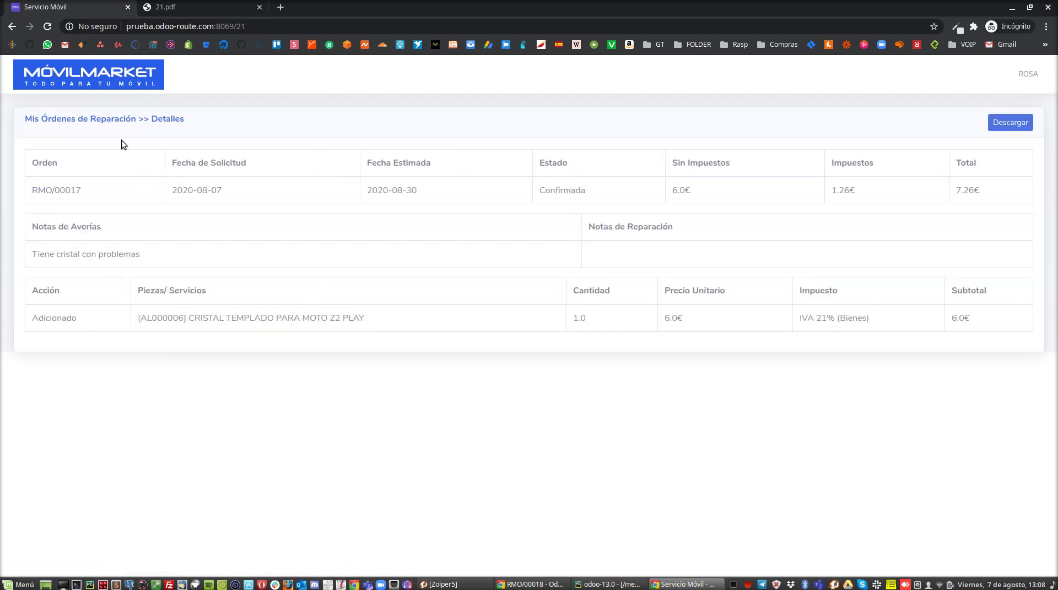
{"action": "left_click", "coordinate": [115, 122]}
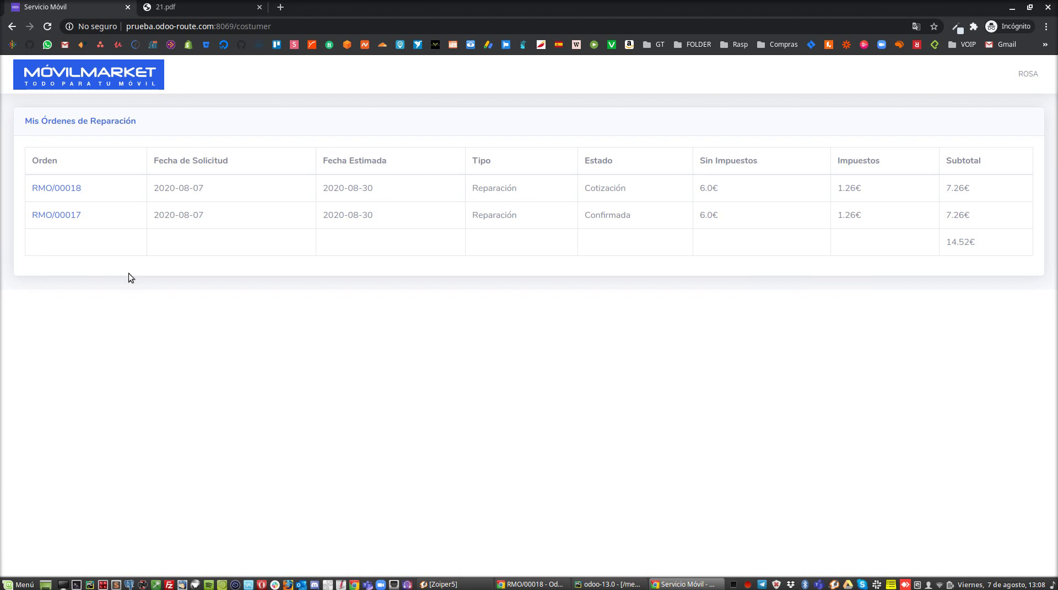
{"action": "key", "text": "alt+Tab"}
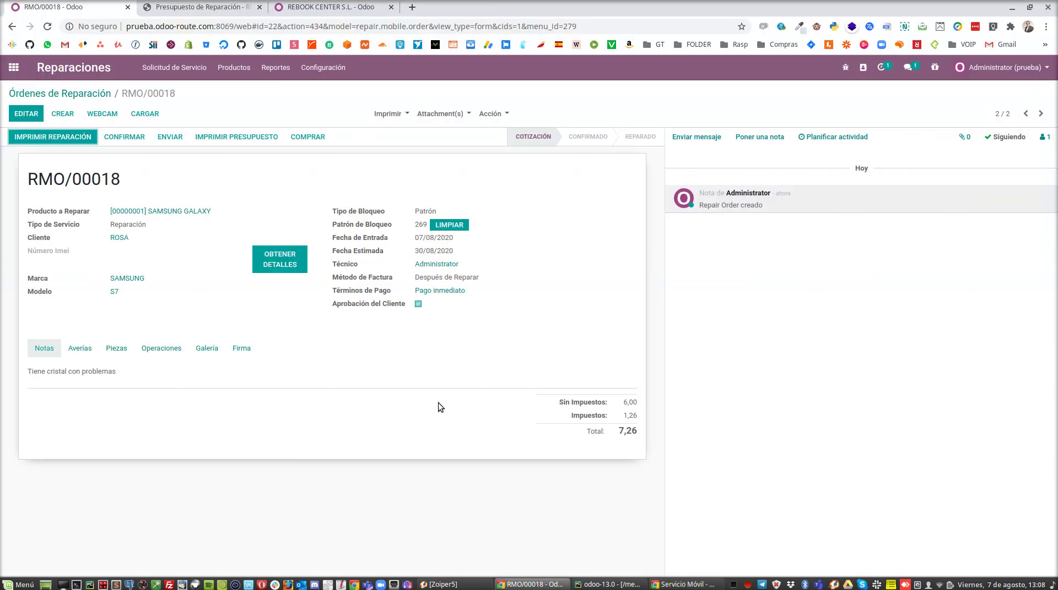
{"action": "key", "text": "alt+Tab"}
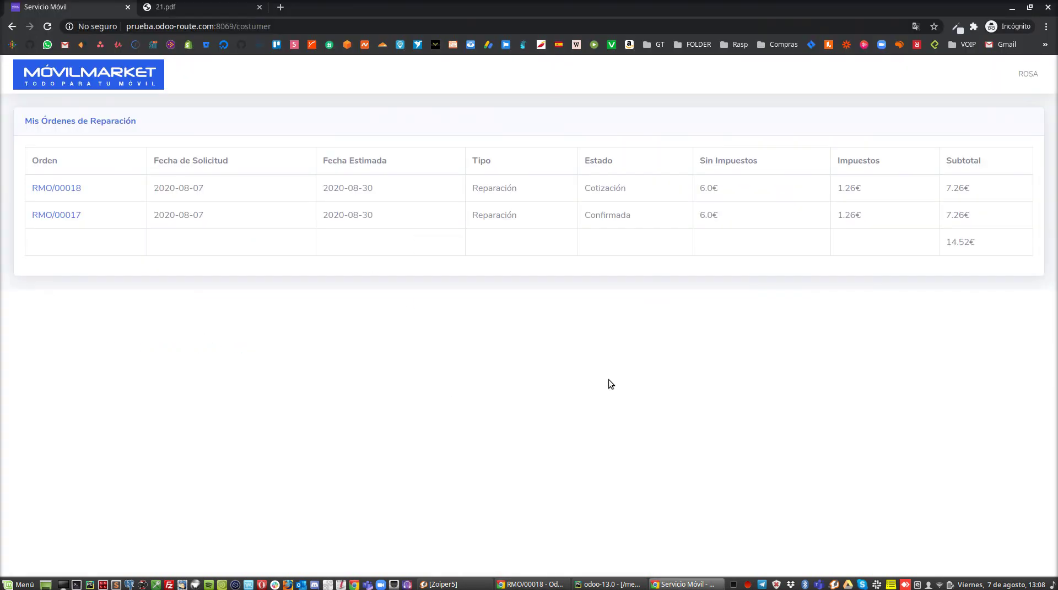
{"action": "key", "text": "alt+Tab"}
{"action": "key", "text": "alt+Tab"}
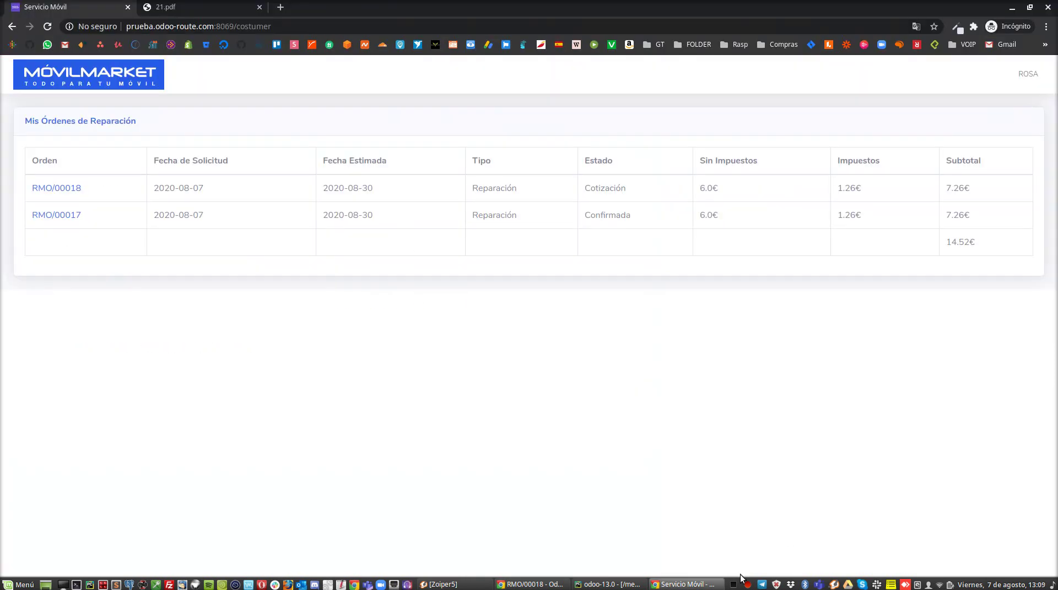